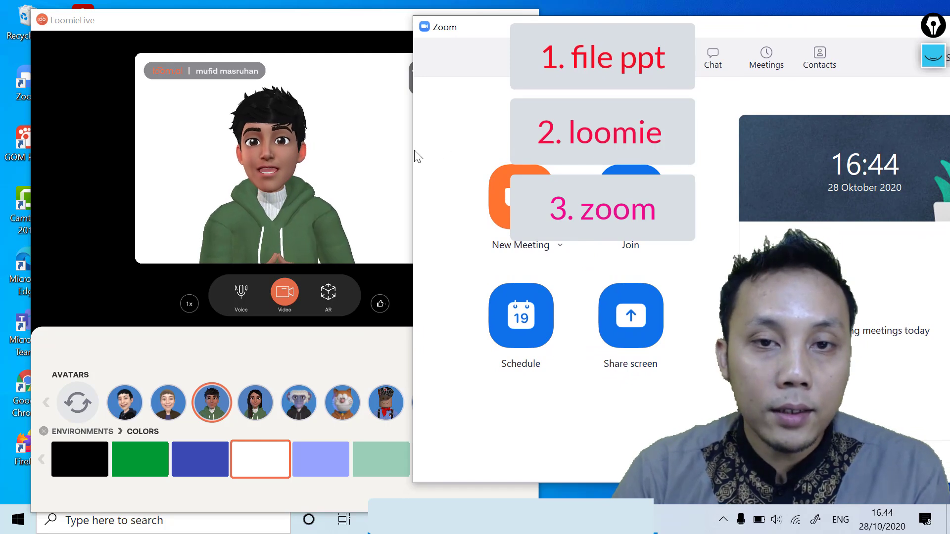
- Reposition the Zoom window beside LoomieLive and minimize both windows to clear the desktop
drag(412, 149, 558, 149)
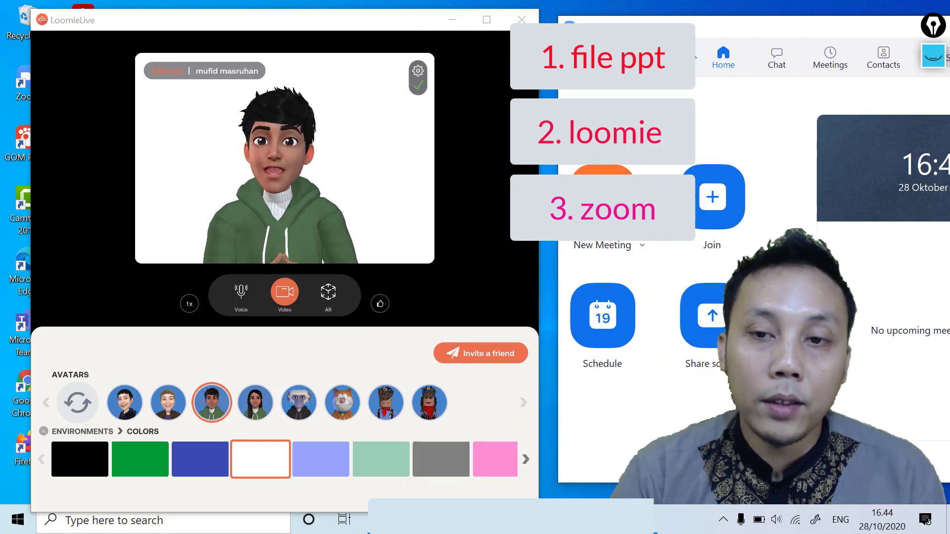
drag(729, 35, 652, 42)
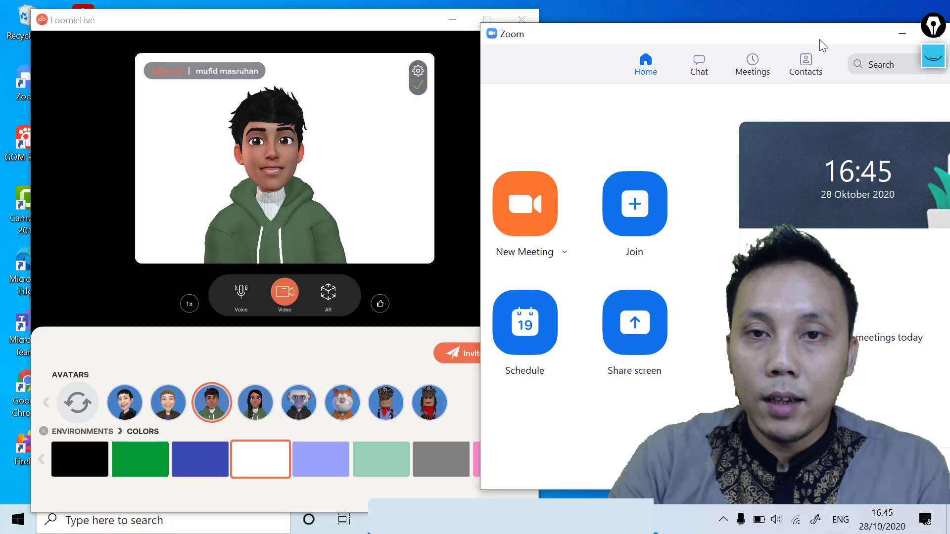
drag(790, 39, 749, 35)
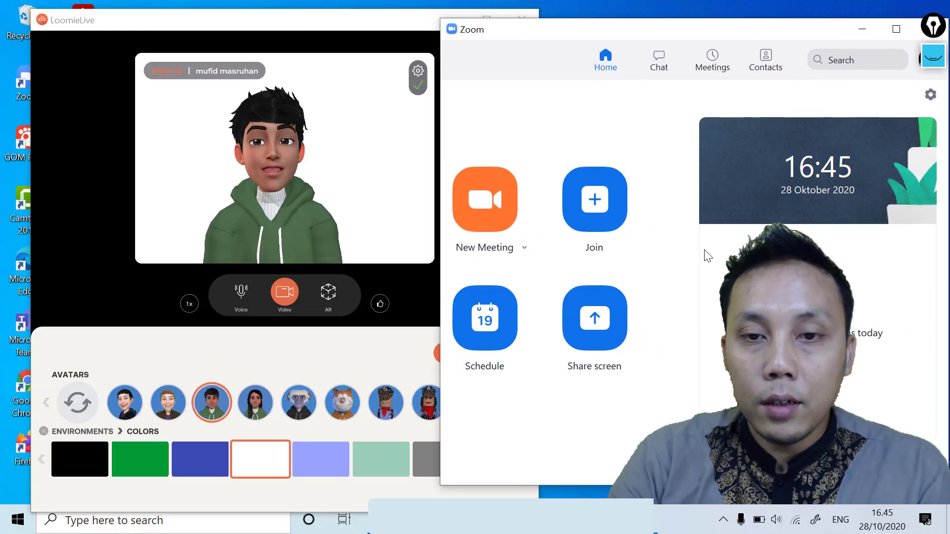
click(862, 29)
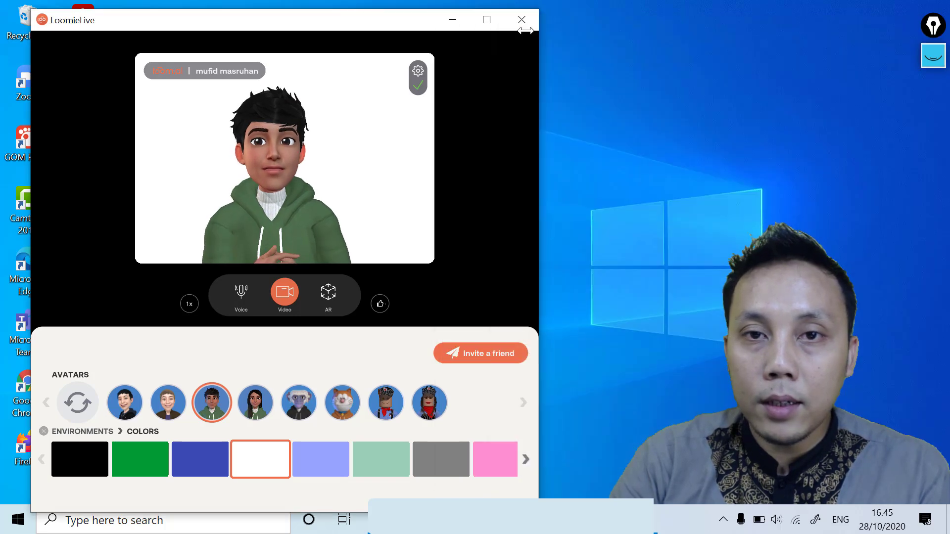
click(451, 18)
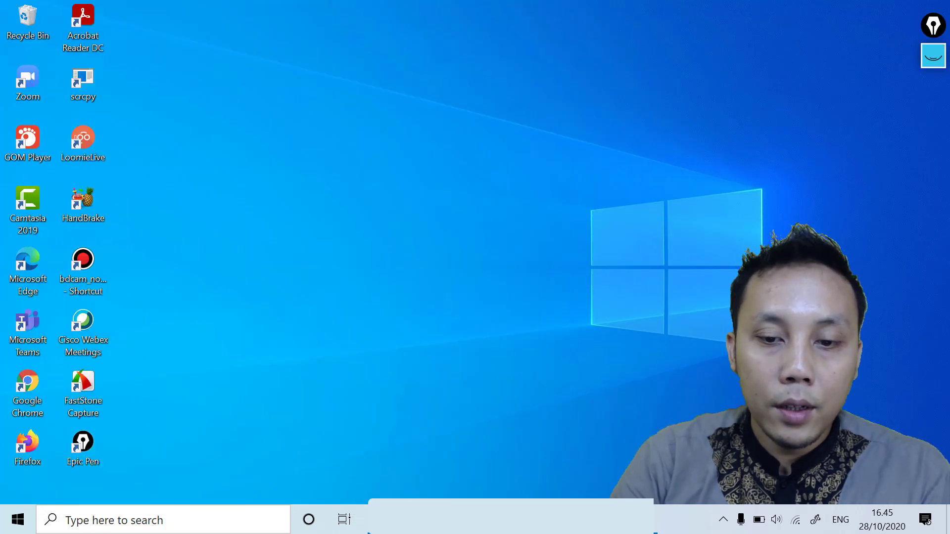
- Restore LoomieLive with the orange cat avatar selected, and look over its account settings
click(521, 519)
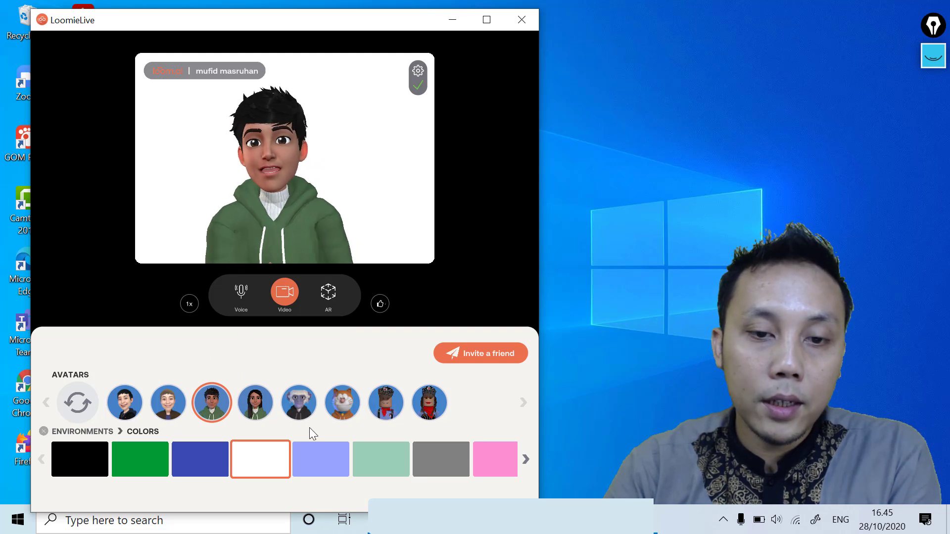
click(334, 404)
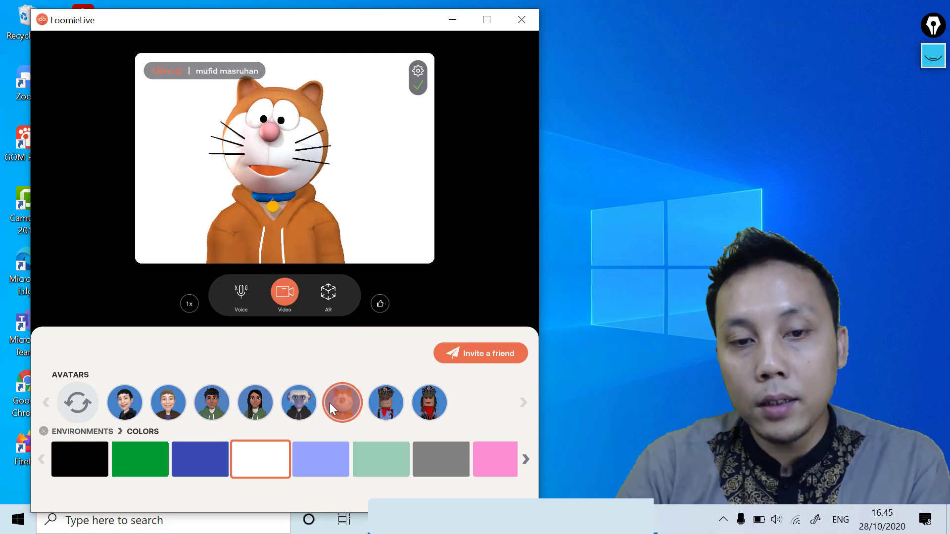
click(416, 72)
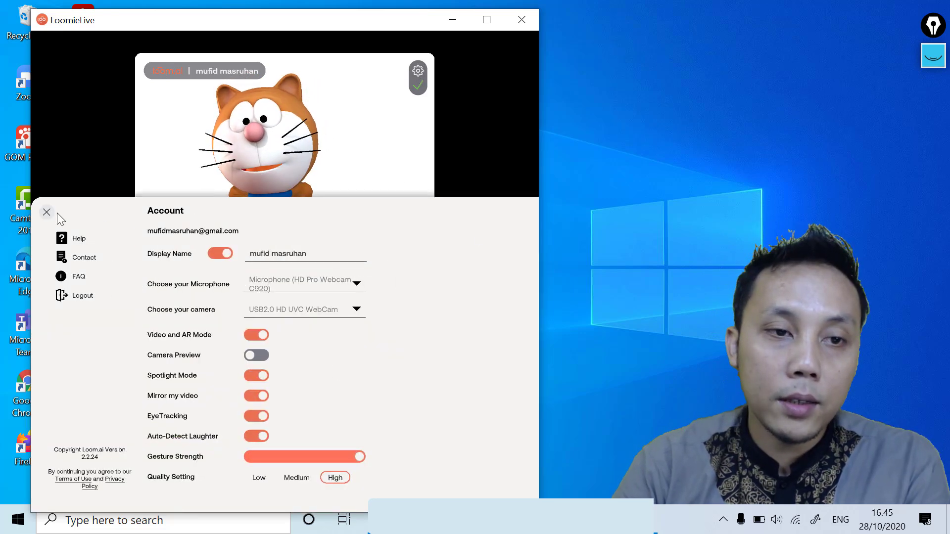
click(45, 213)
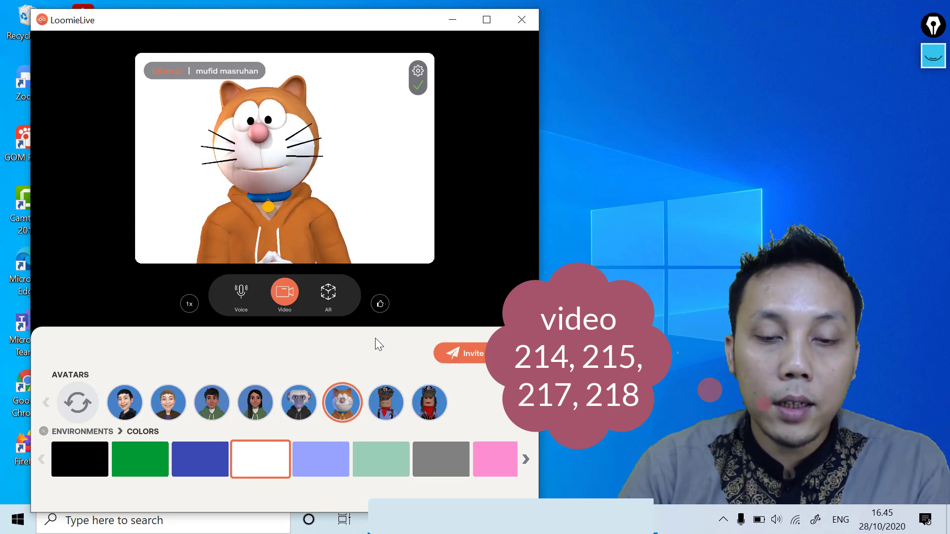
- Try the third and fourth Office environments as the background behind the avatar
click(83, 431)
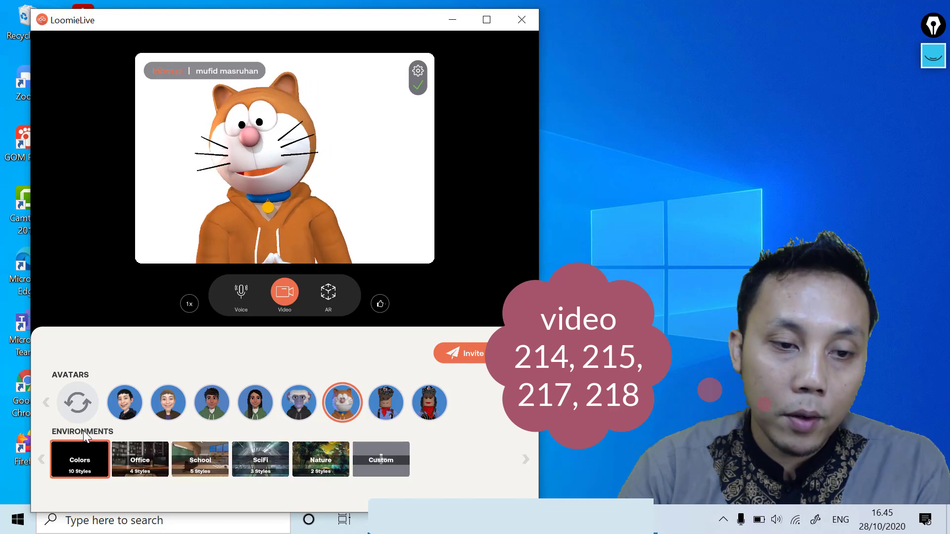
click(144, 461)
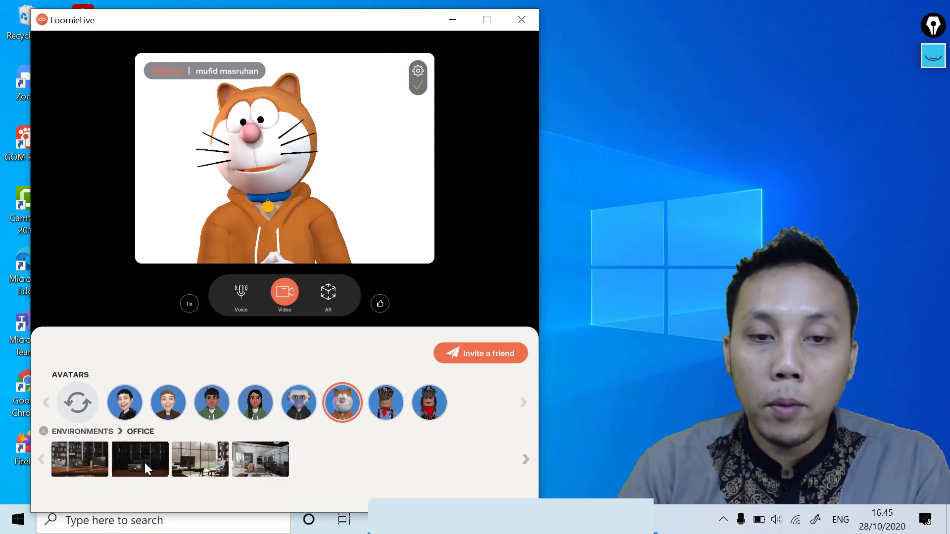
click(225, 454)
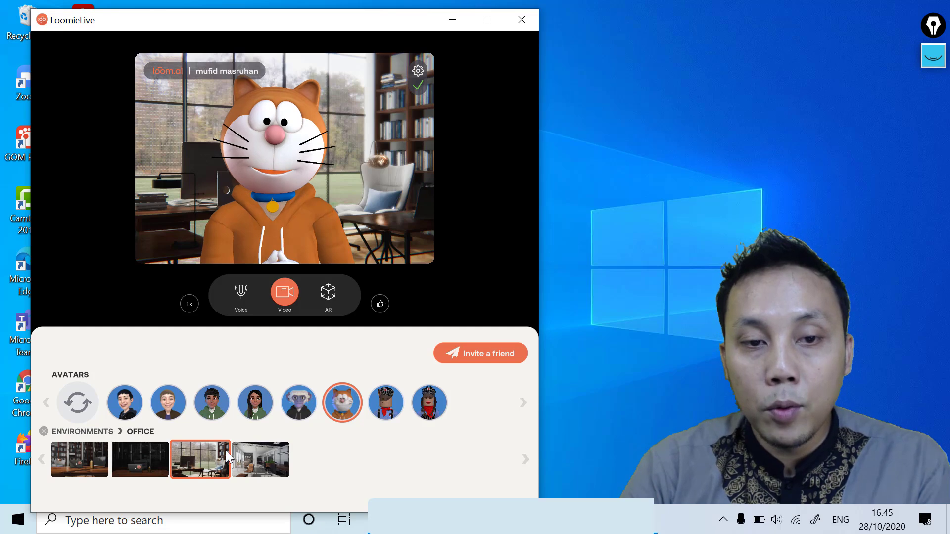
click(267, 456)
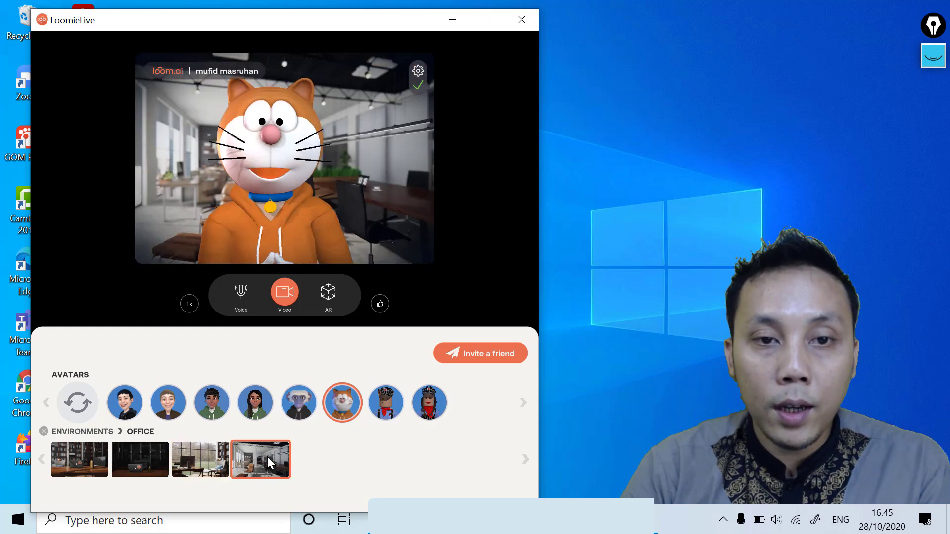
- Set the environment to the plain white colour and choose the male avatar in the green hoodie
click(92, 432)
click(79, 469)
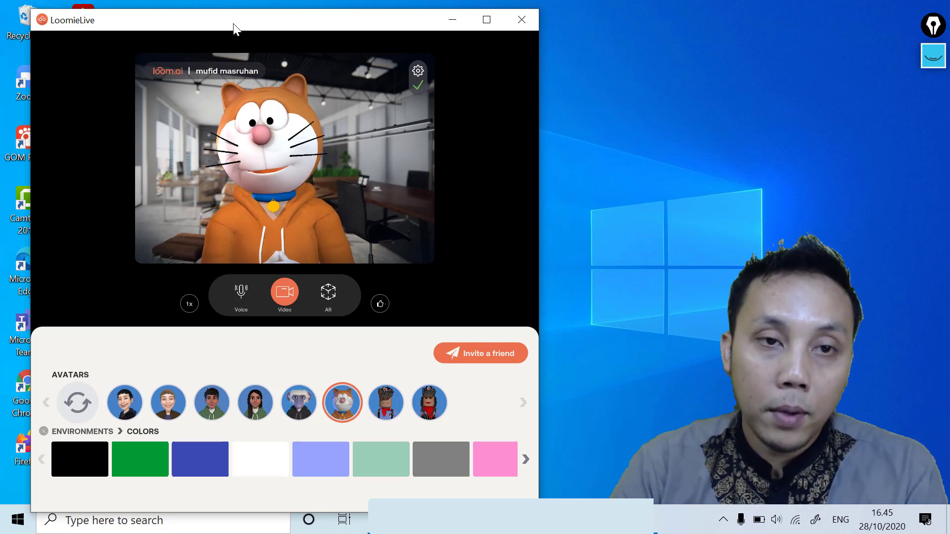
drag(242, 26, 233, 6)
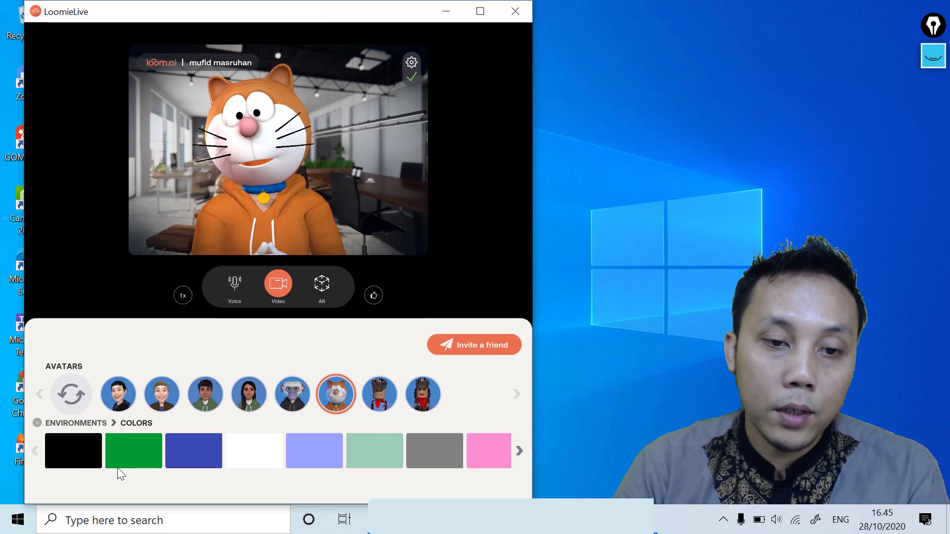
click(249, 446)
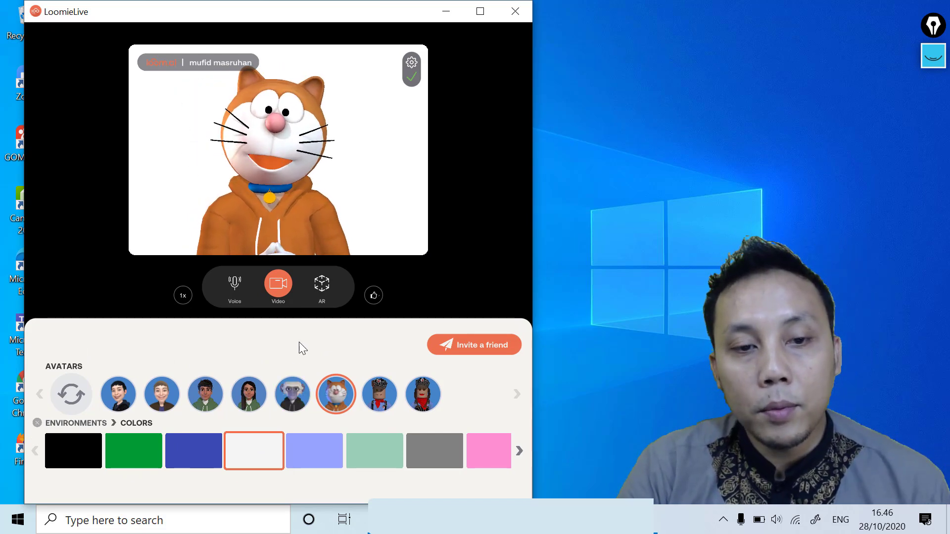
click(213, 399)
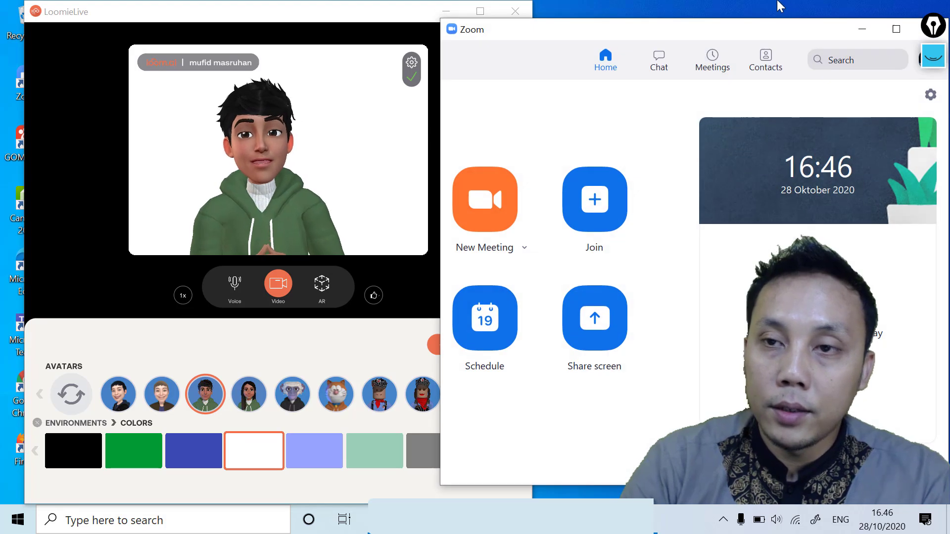
- Switch to Zoom, place its window over LoomieLive, and check Zoom for updates
double_click(735, 20)
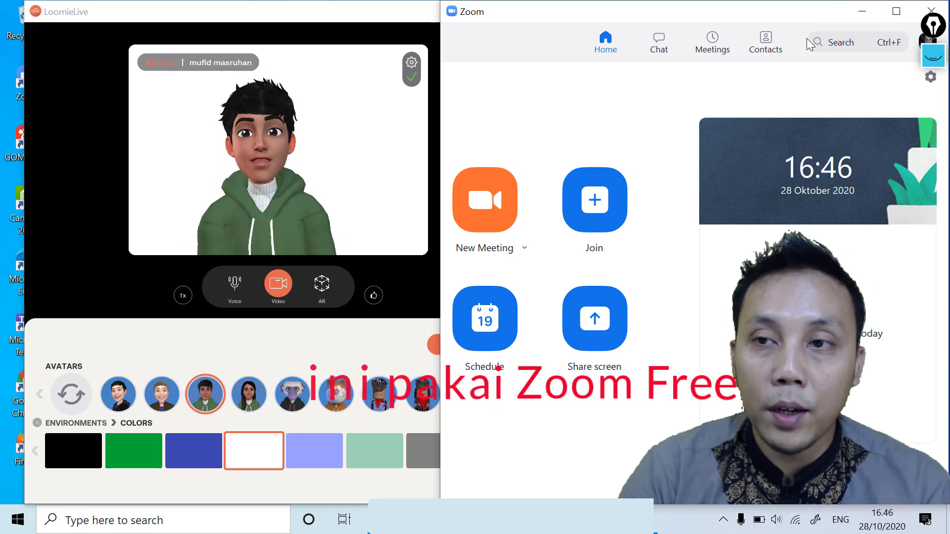
drag(775, 17, 706, 10)
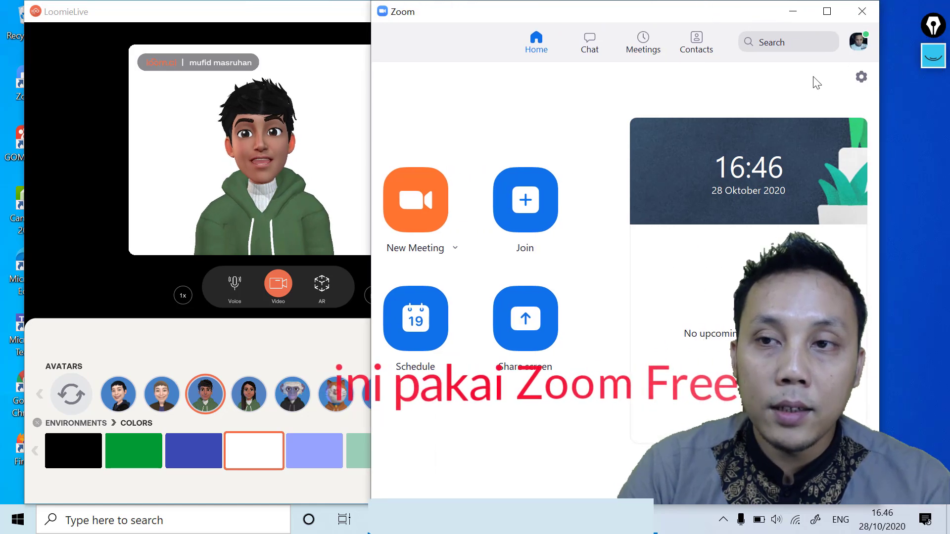
click(858, 44)
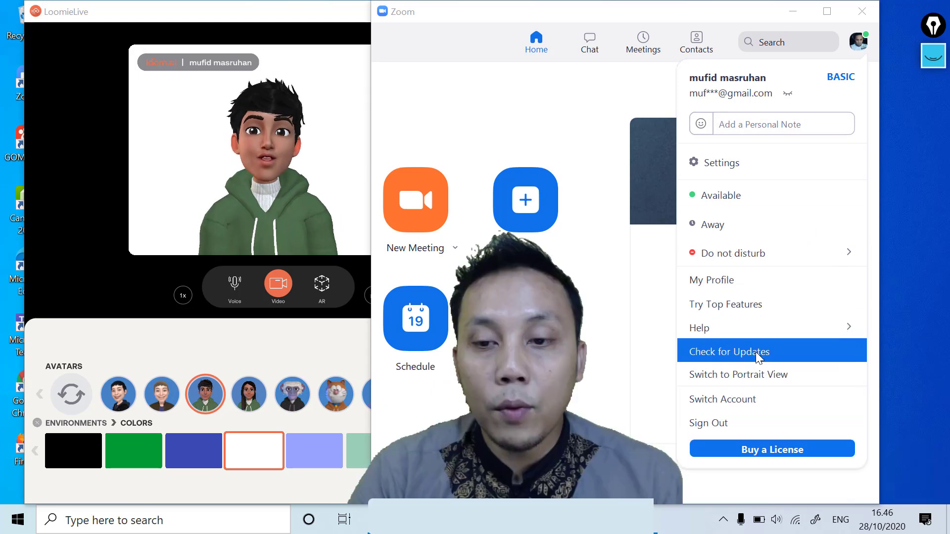
click(756, 351)
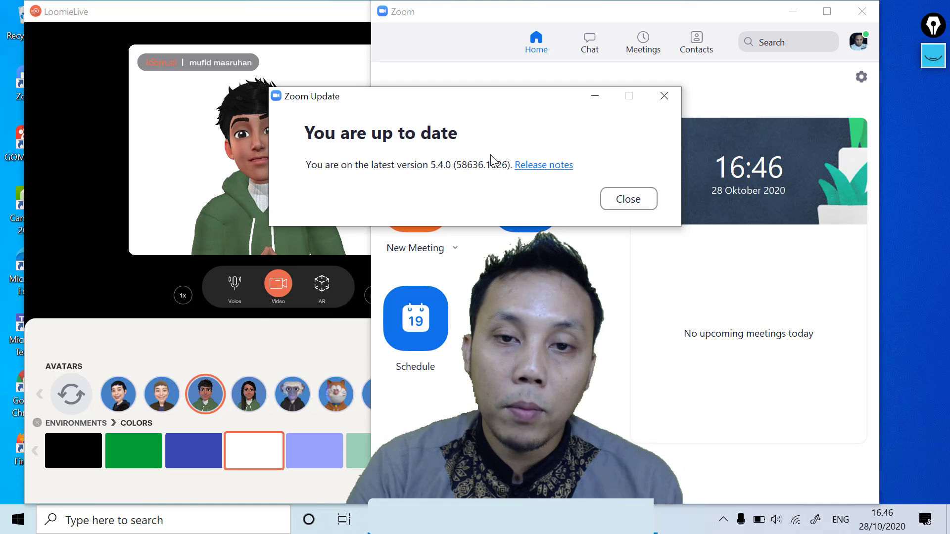
click(660, 96)
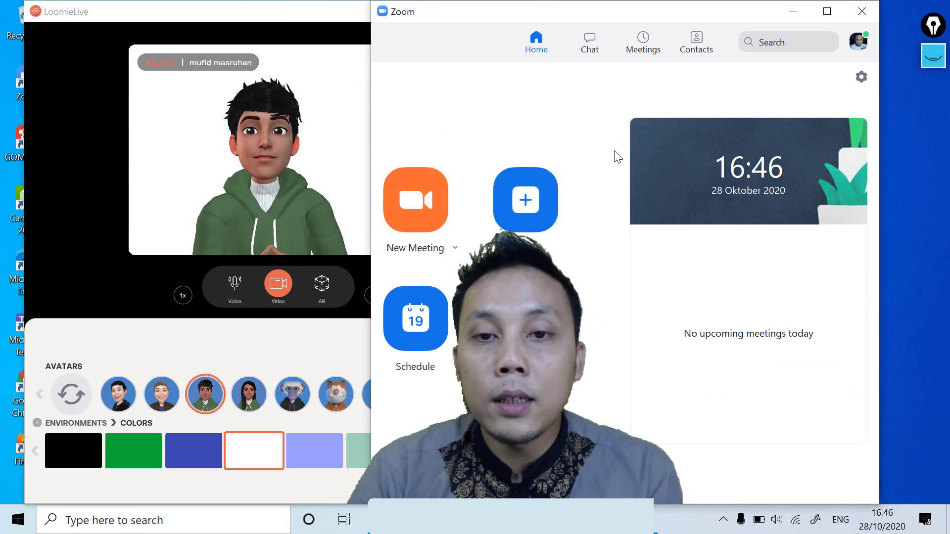
- Move the Zoom window clear of the avatar preview and view the account's plan and menu options
drag(683, 19, 732, 18)
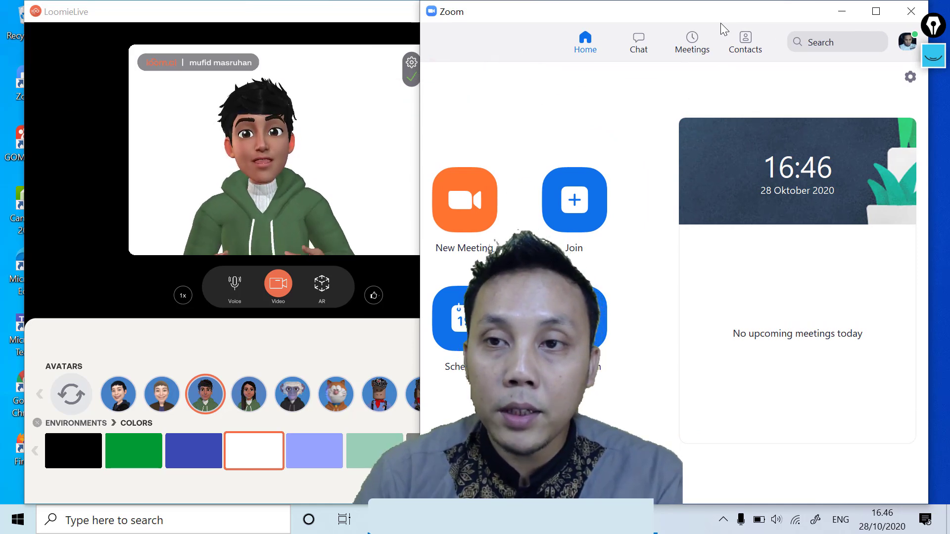
click(910, 50)
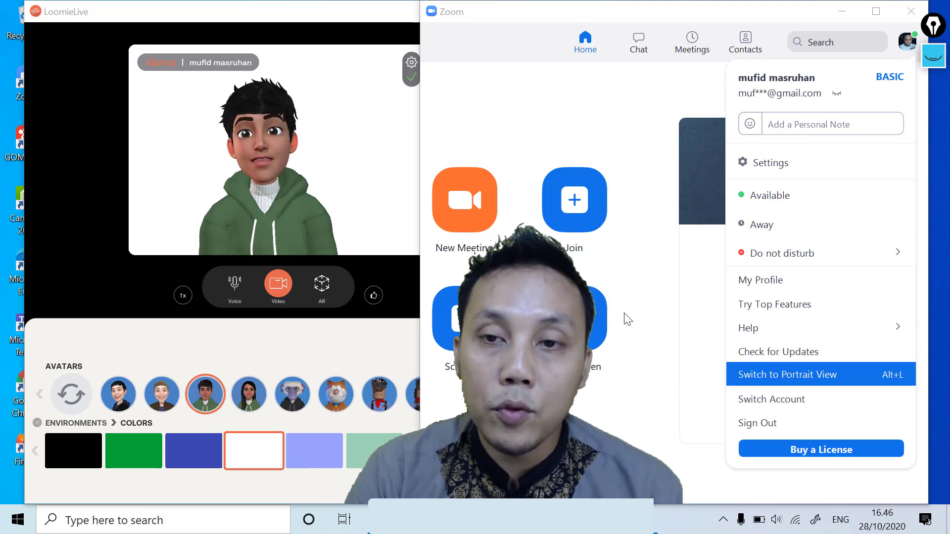
click(677, 93)
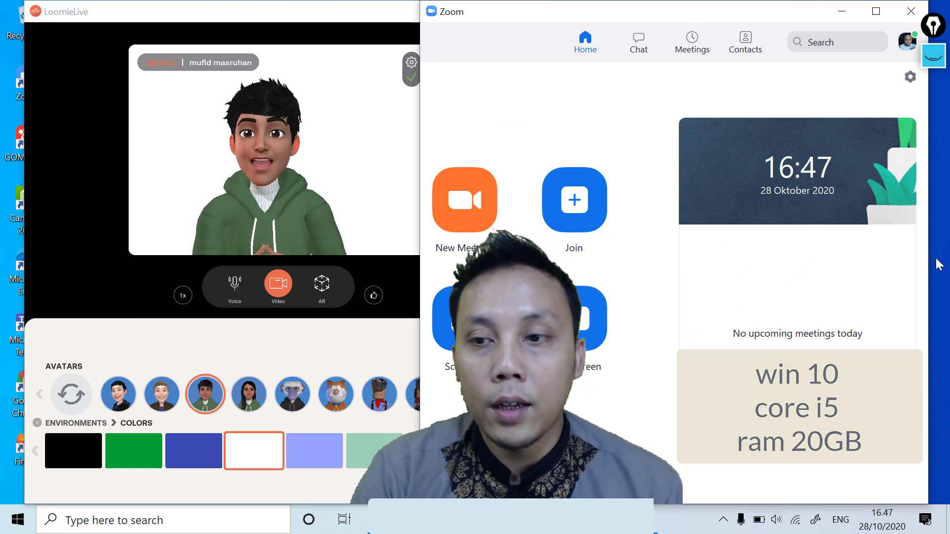
- Resize the Zoom window to fill the space beside LoomieLive's avatar preview
drag(929, 261, 943, 283)
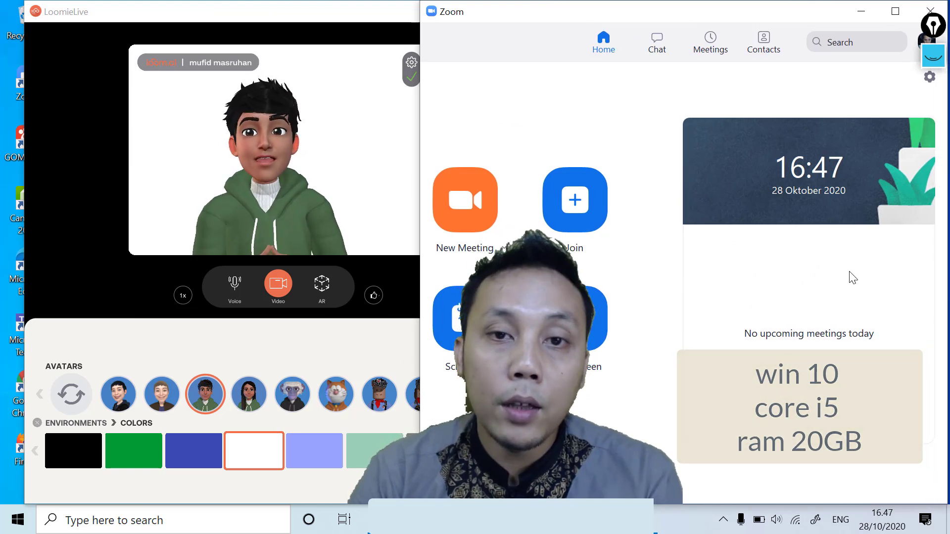
drag(425, 222, 467, 244)
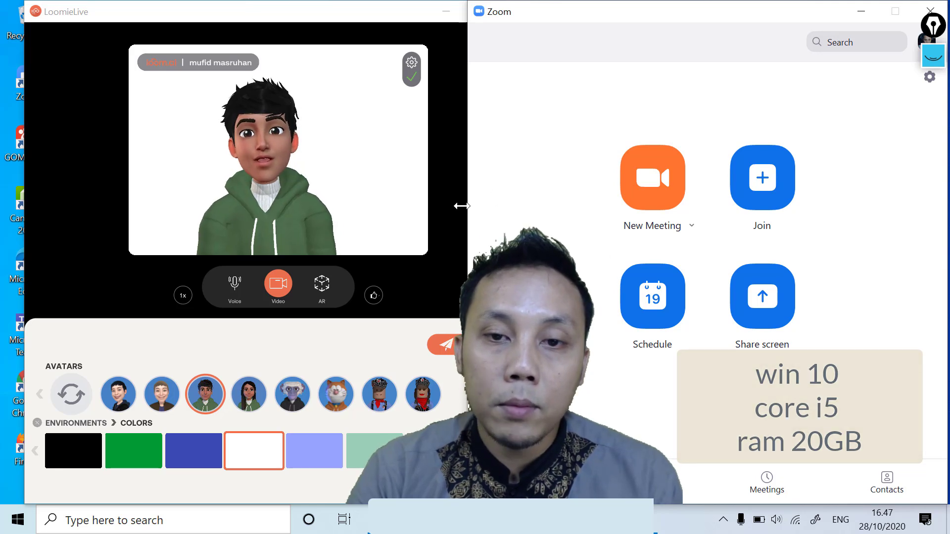
drag(466, 208, 459, 207)
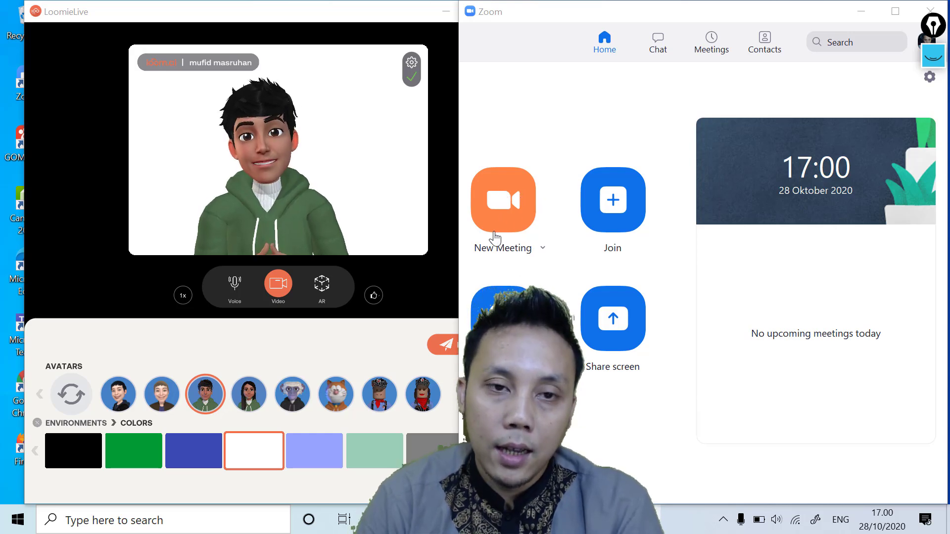
- Start a new Zoom meeting and check that LoomieLive Camera is the selected camera
click(510, 200)
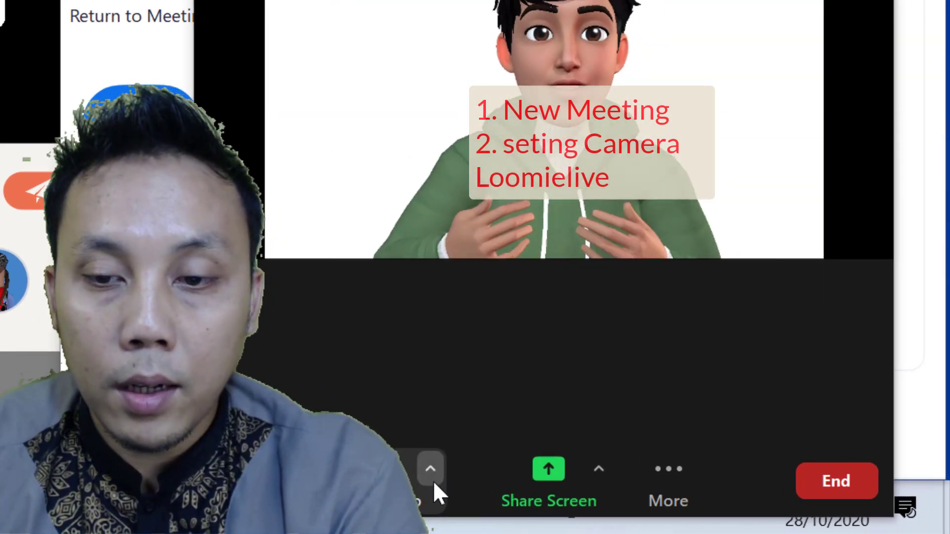
click(432, 479)
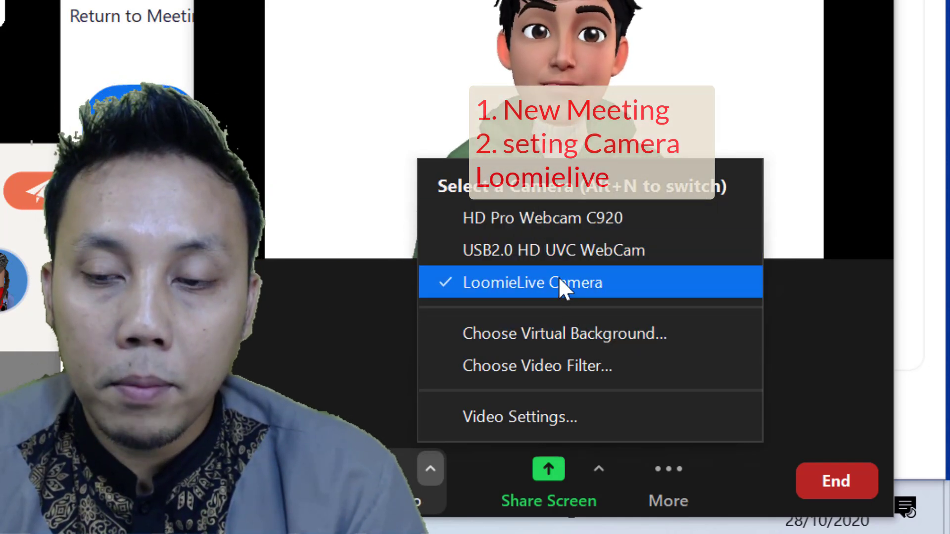
click(363, 348)
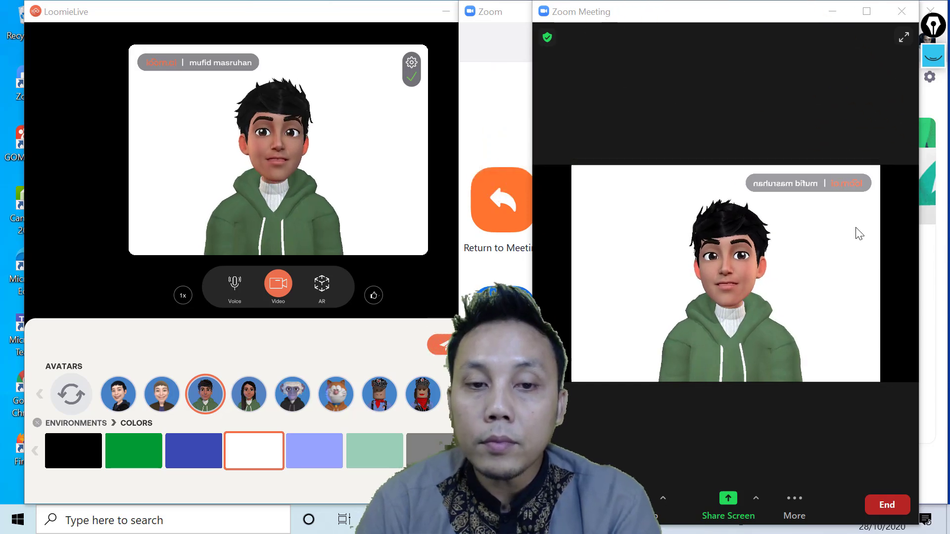
- Share the presentation Bab 1 (1) from Downloads in the meeting, using PowerPoint as Virtual Background
click(731, 500)
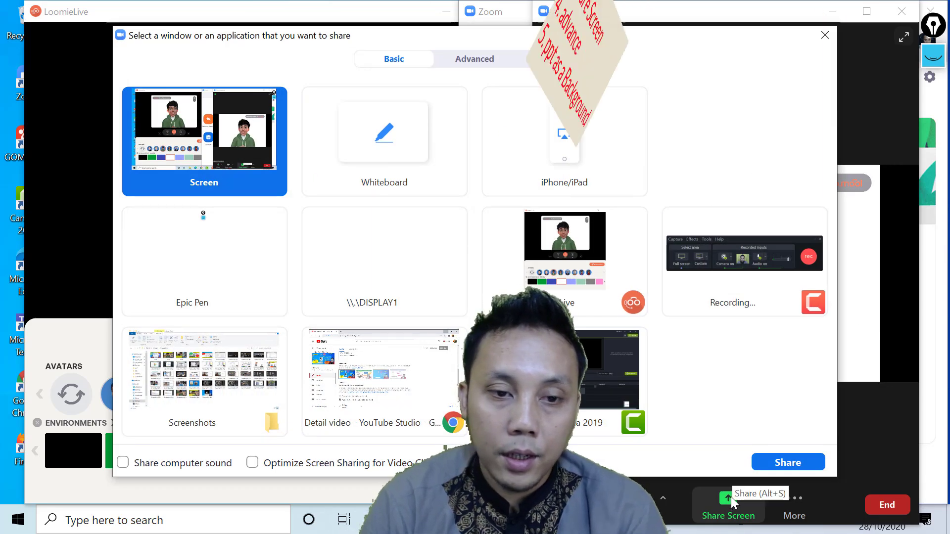
click(467, 62)
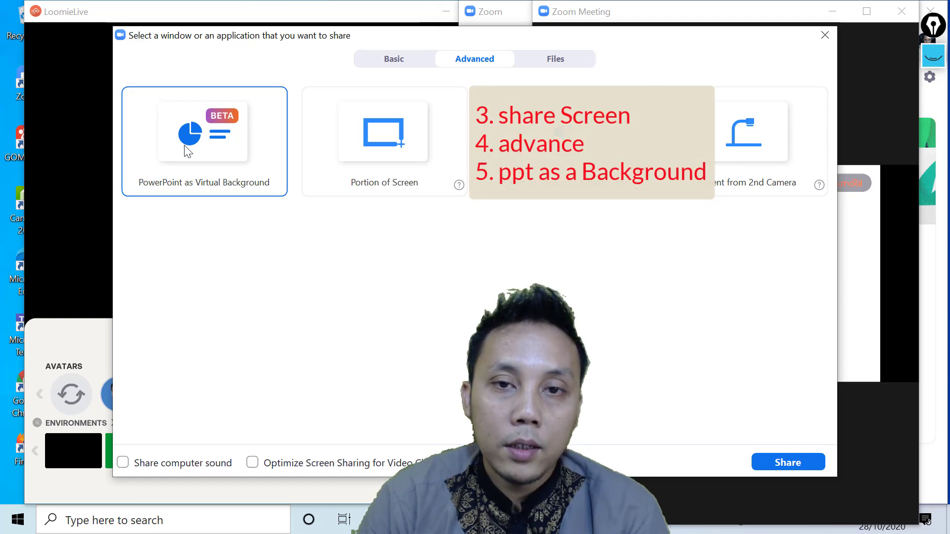
click(242, 150)
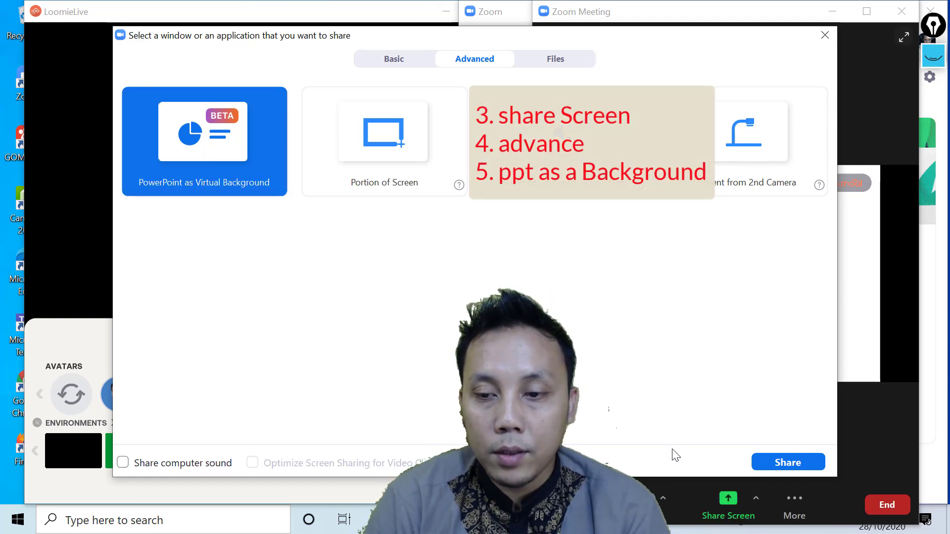
click(789, 461)
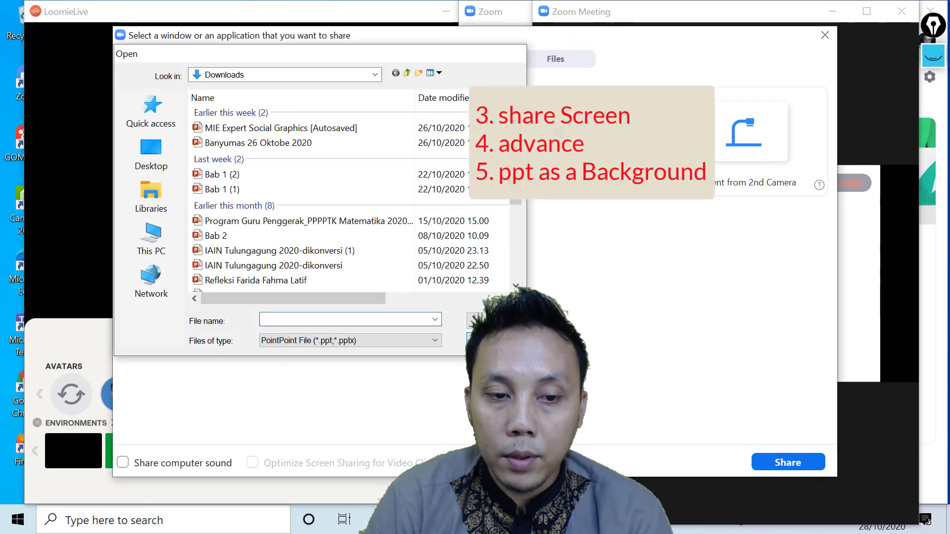
click(492, 340)
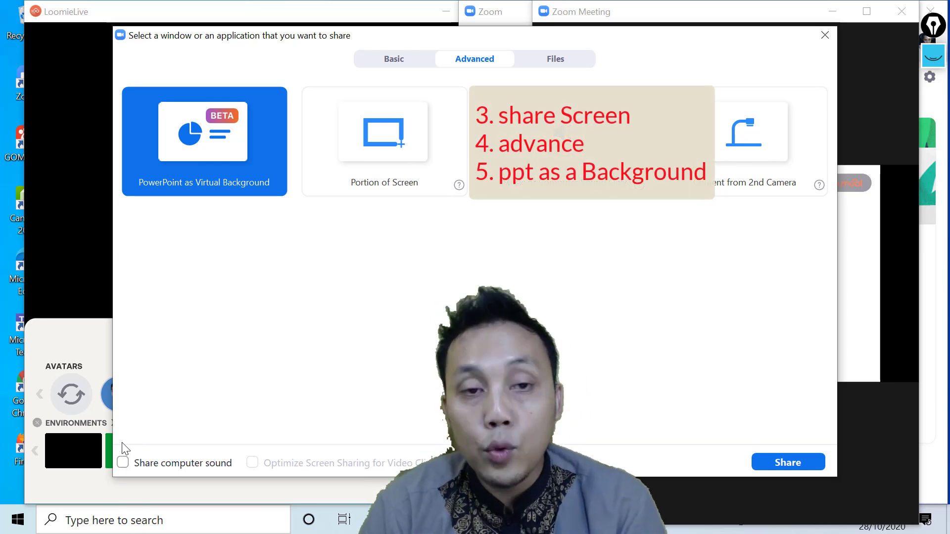
click(792, 465)
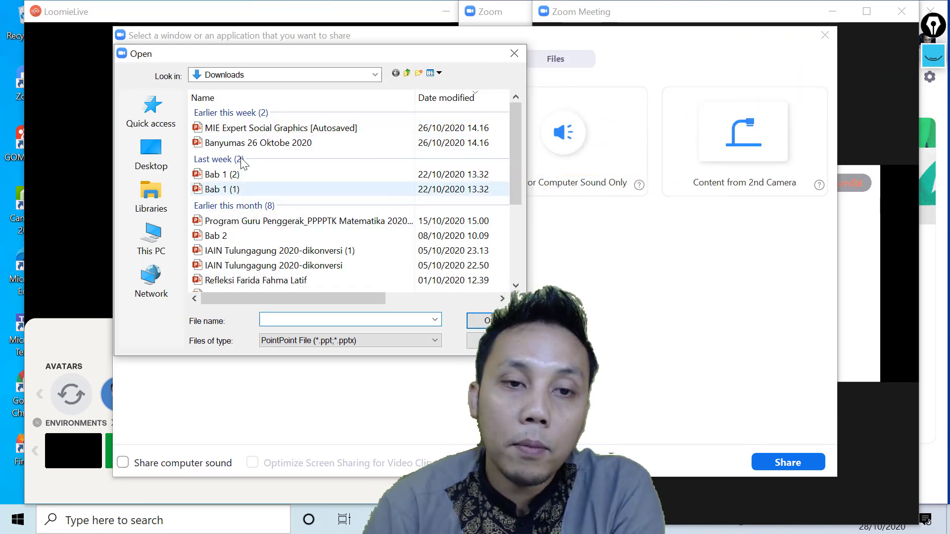
double_click(241, 191)
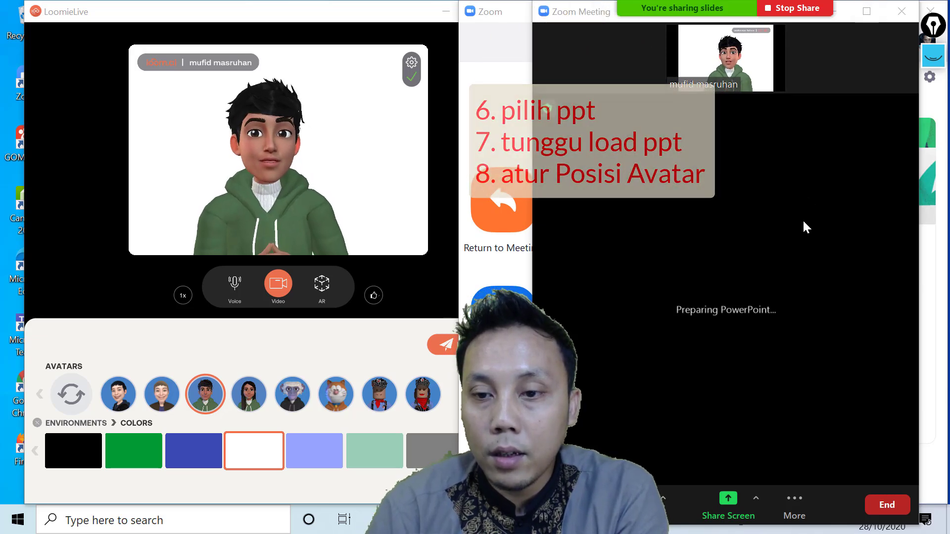
- Maximize the meeting window and move the avatar to the slide's upper-right corner, above the MEDIA MENGAJAR title
click(866, 13)
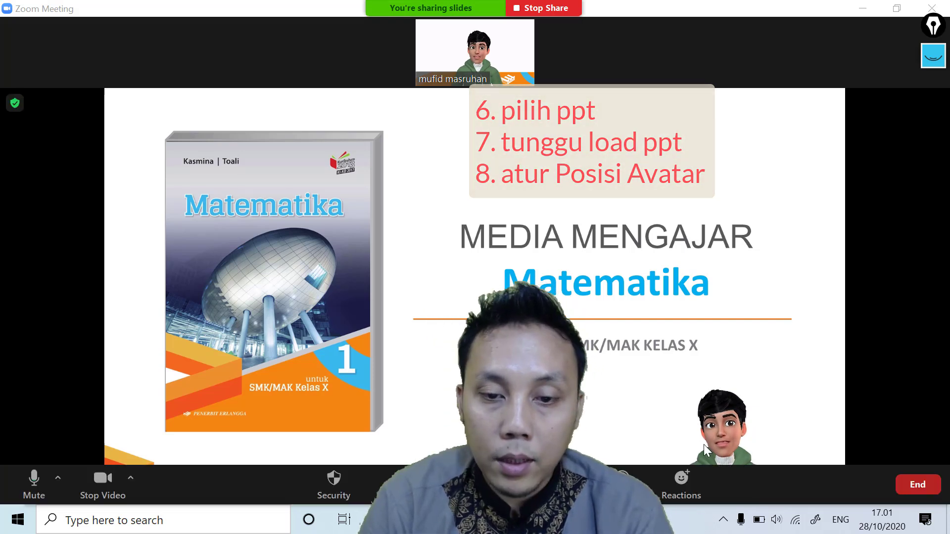
click(738, 441)
drag(727, 402, 730, 154)
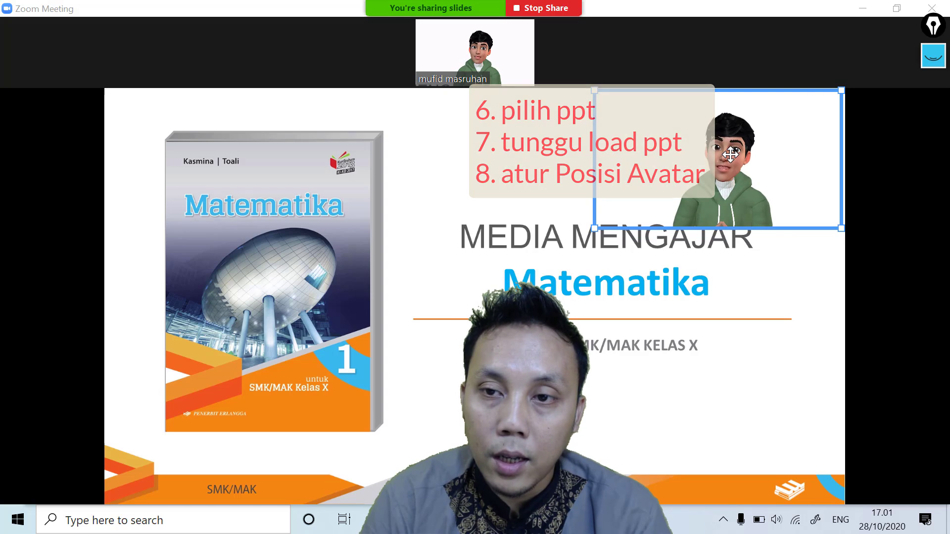
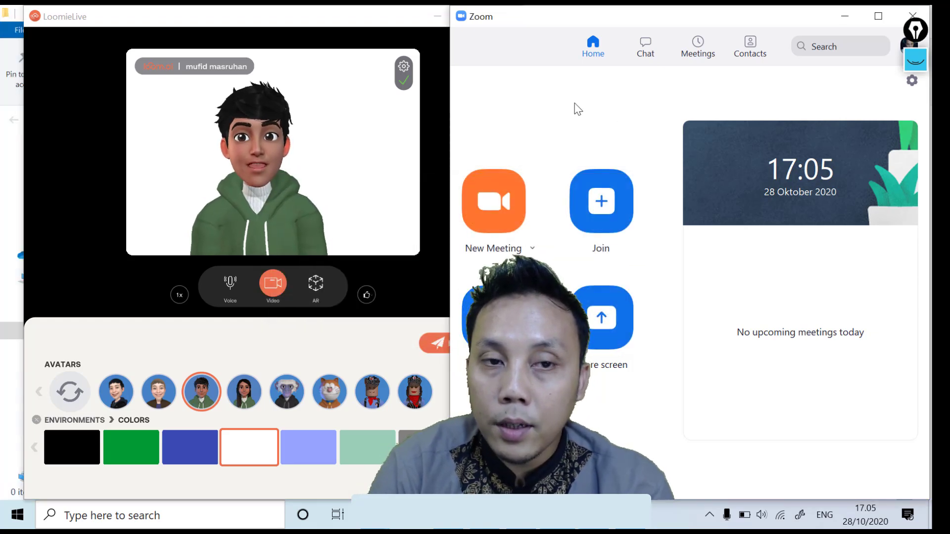
- Minimize Zoom and LoomieLive and open the 2020-10-28 17.01.18 meeting's recording folder under Documents > Zoom
click(847, 19)
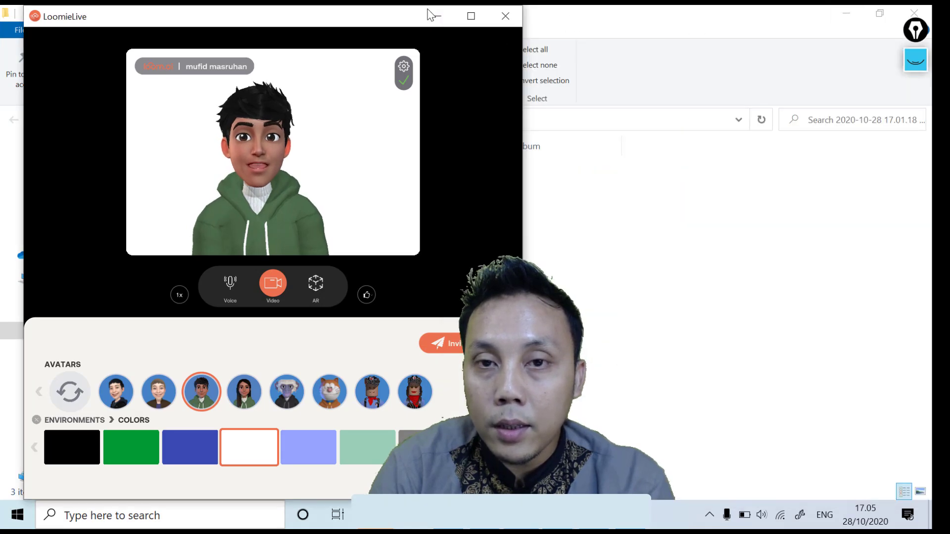
click(439, 19)
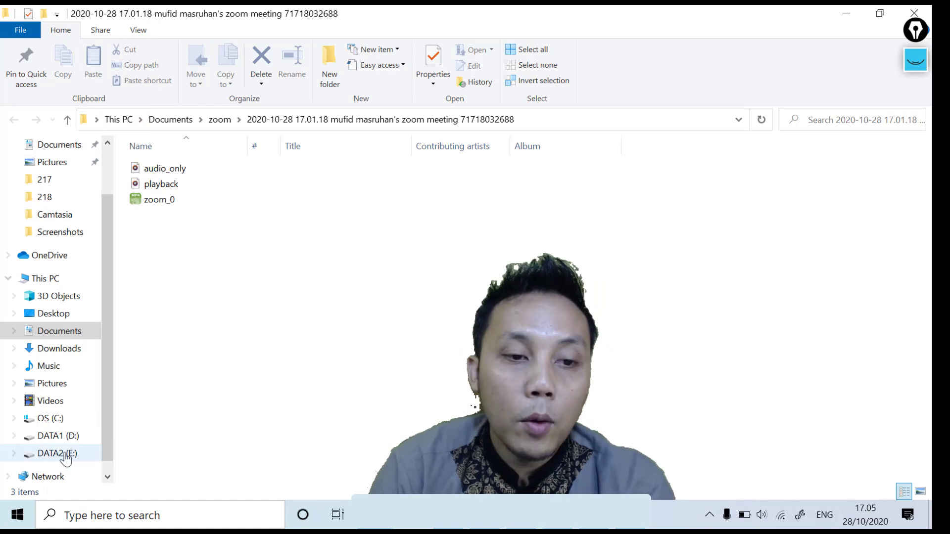
click(60, 336)
click(158, 230)
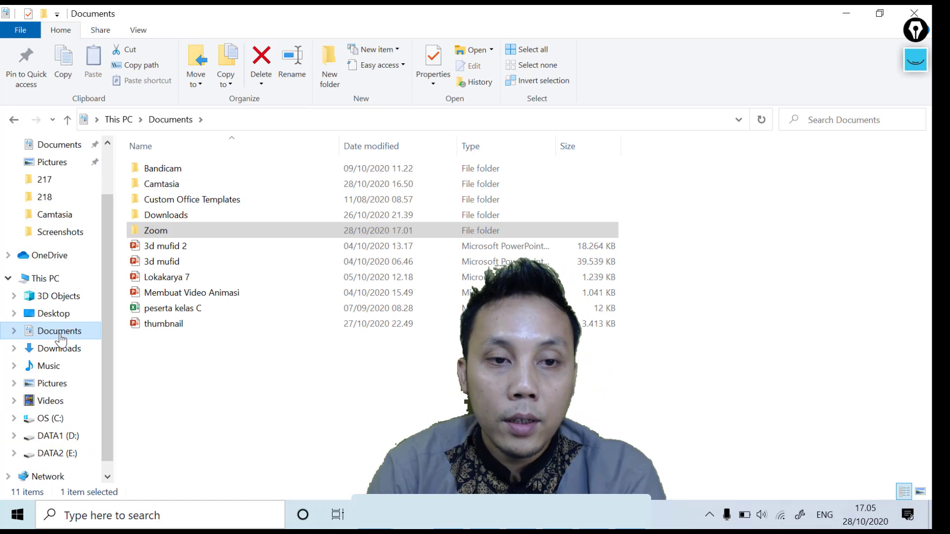
double_click(171, 232)
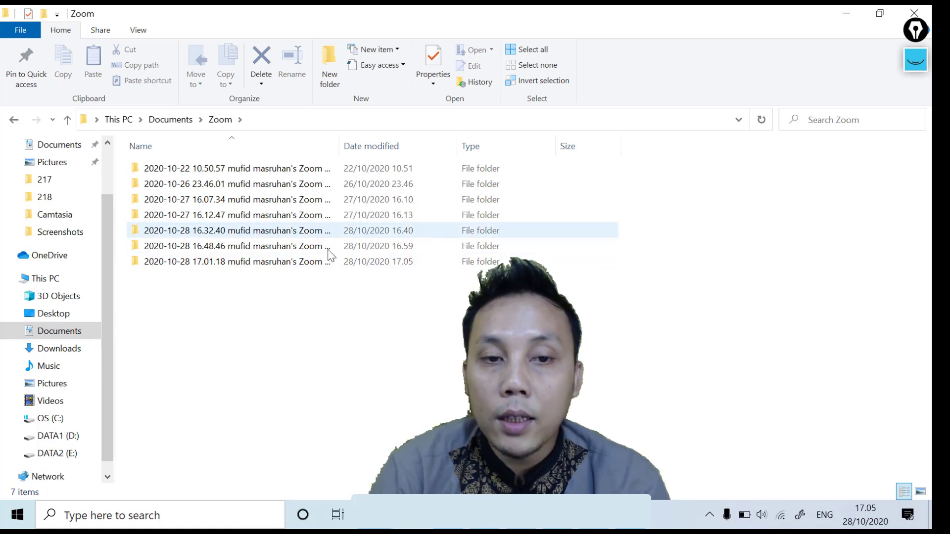
click(276, 267)
double_click(276, 267)
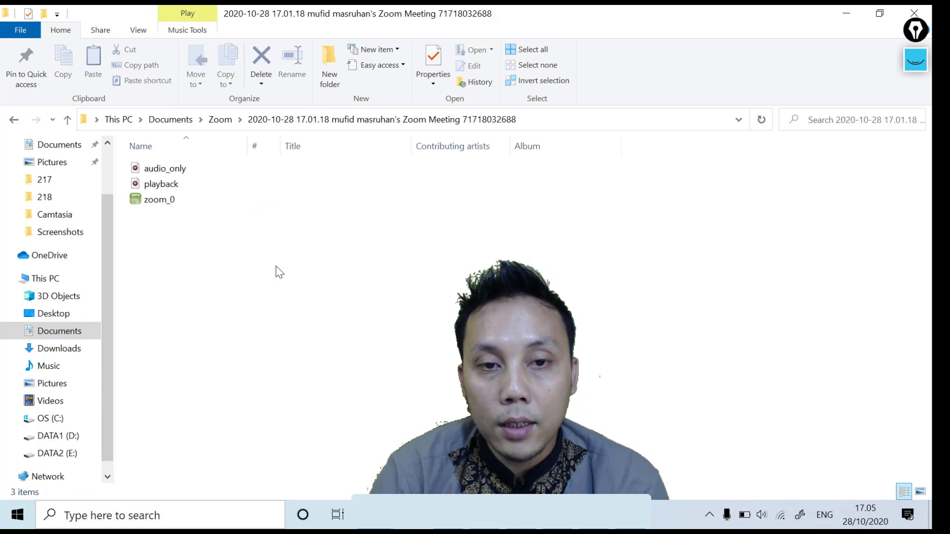
- Play the zoom_0 recording, adjust its volume, skip between the BAB 1 and Peta Konsep slides, and pause it
double_click(162, 202)
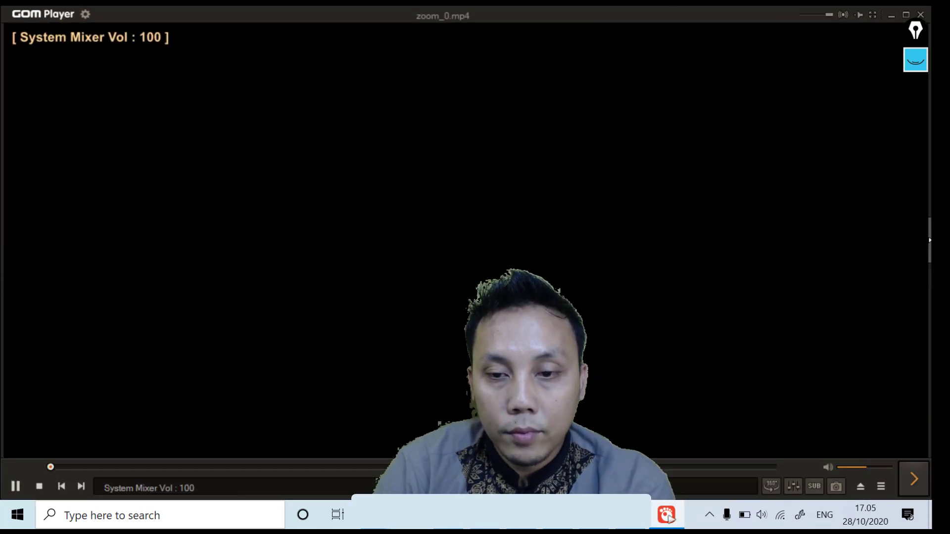
click(877, 465)
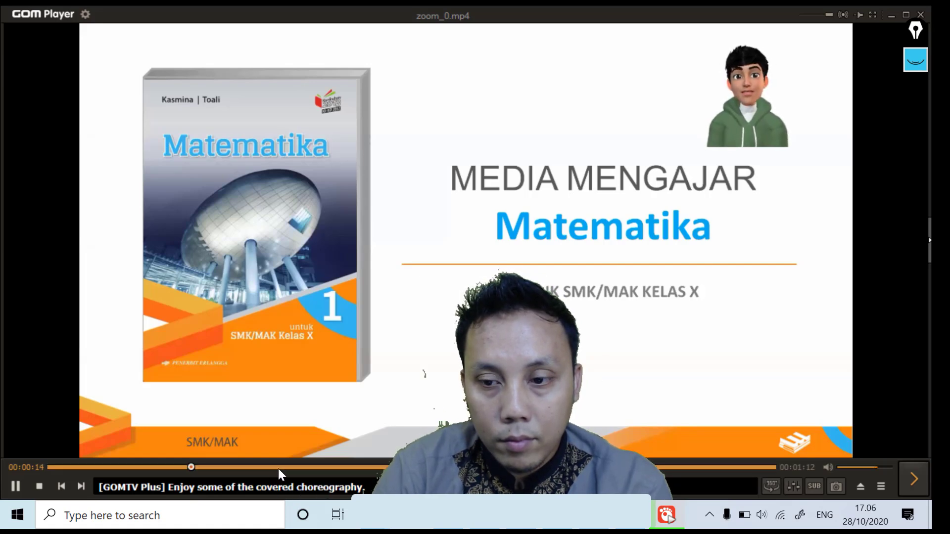
key(Right)
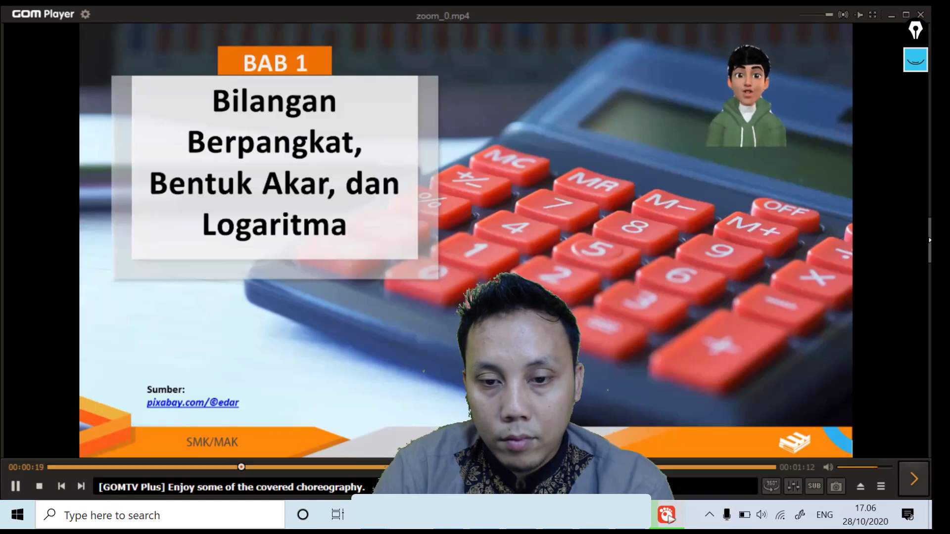
key(Right)
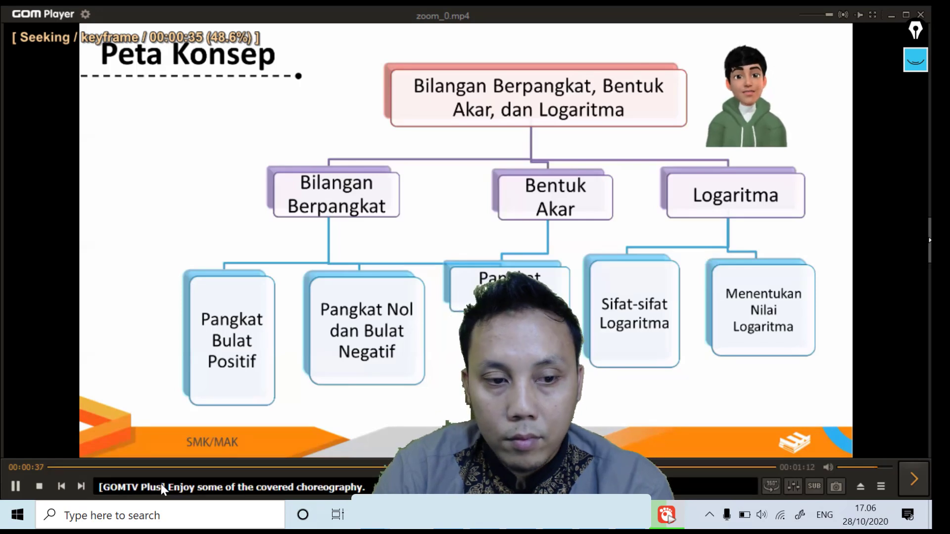
click(20, 486)
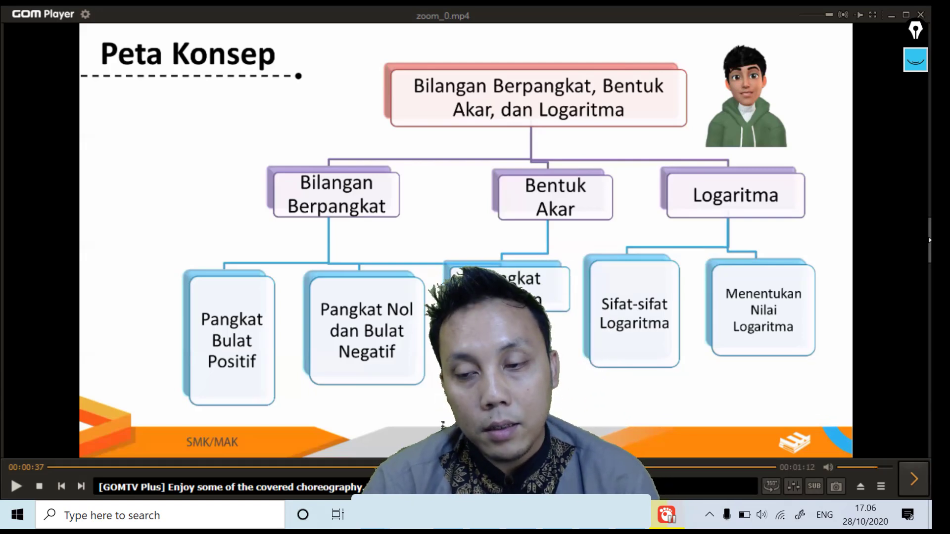
key(Left)
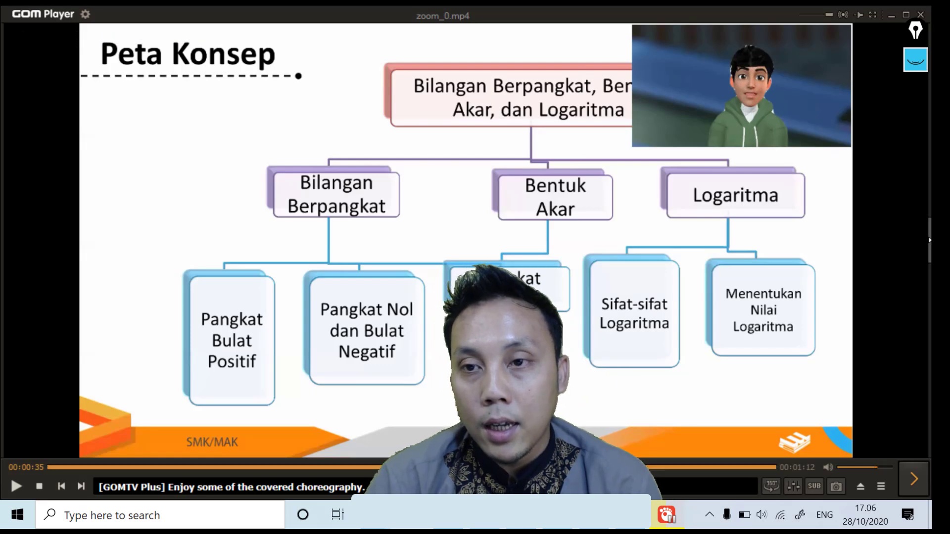
click(311, 467)
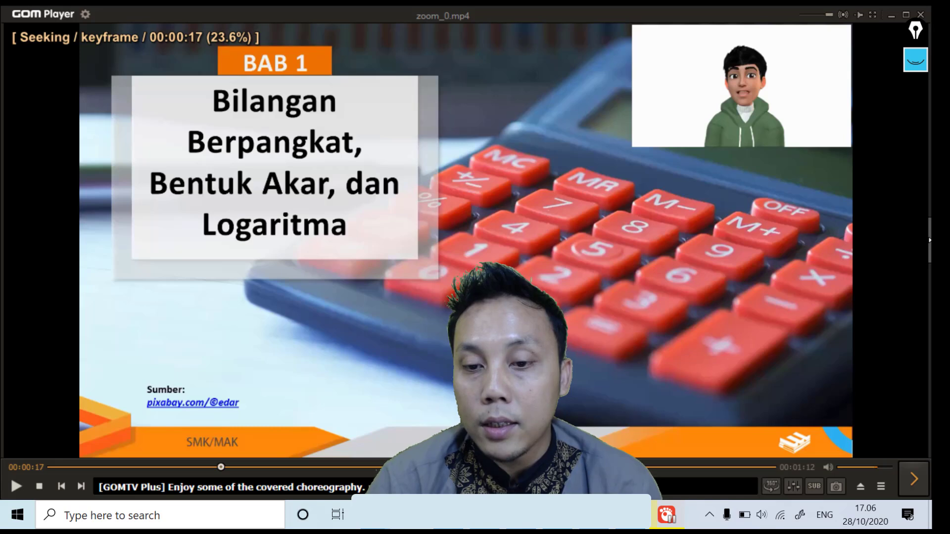
click(500, 467)
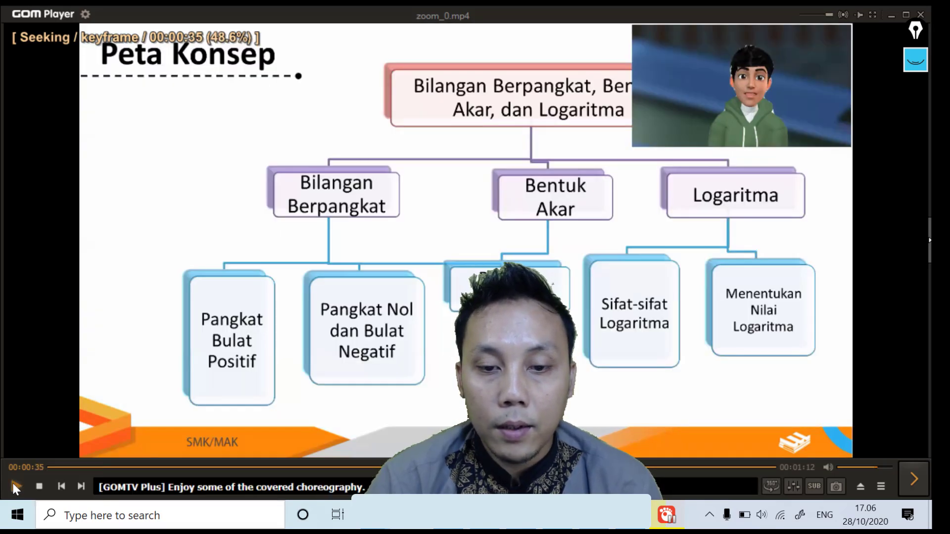
click(14, 484)
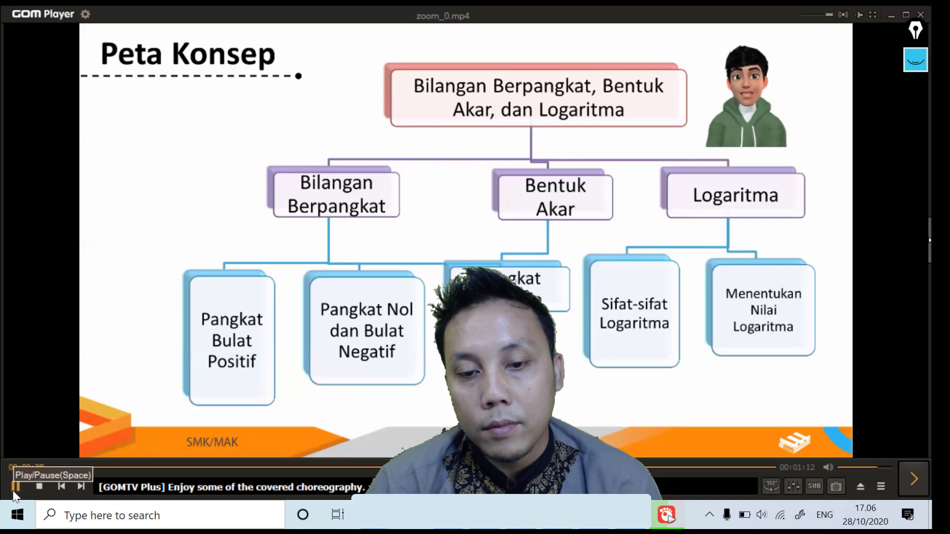
click(14, 487)
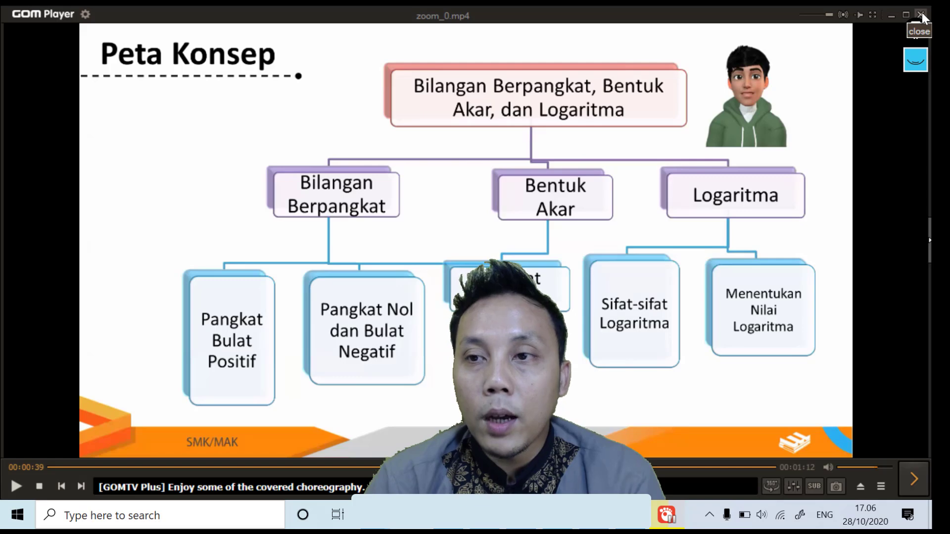
- Close the video player, decline its update, and switch back to LoomieLive
click(921, 15)
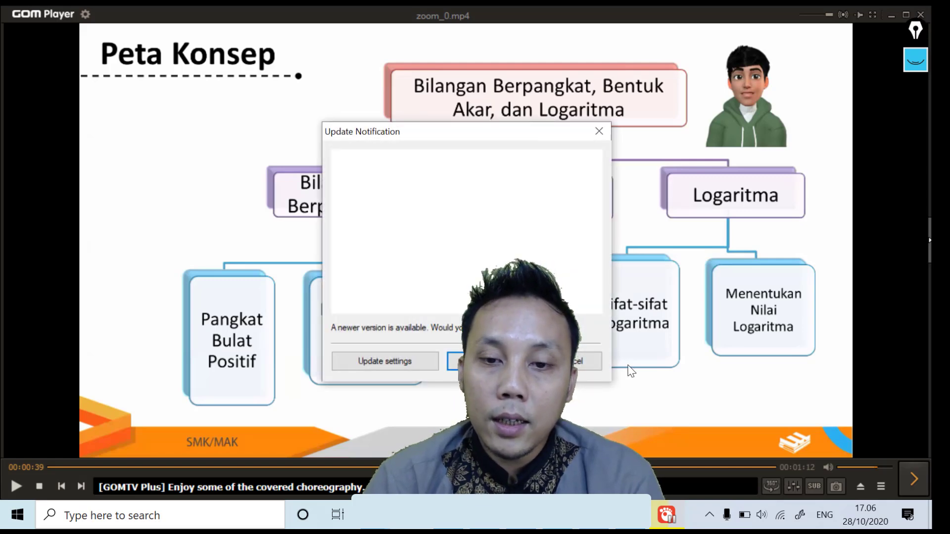
click(583, 367)
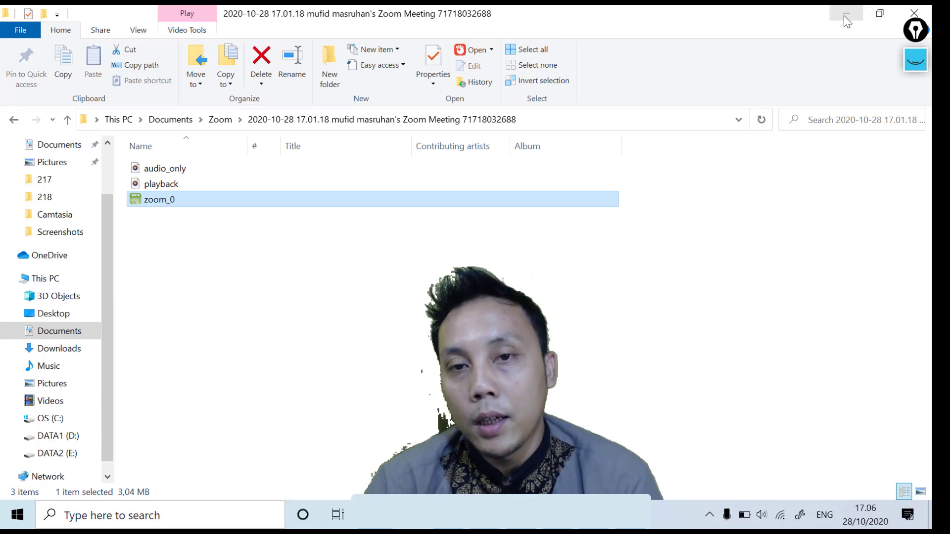
click(624, 515)
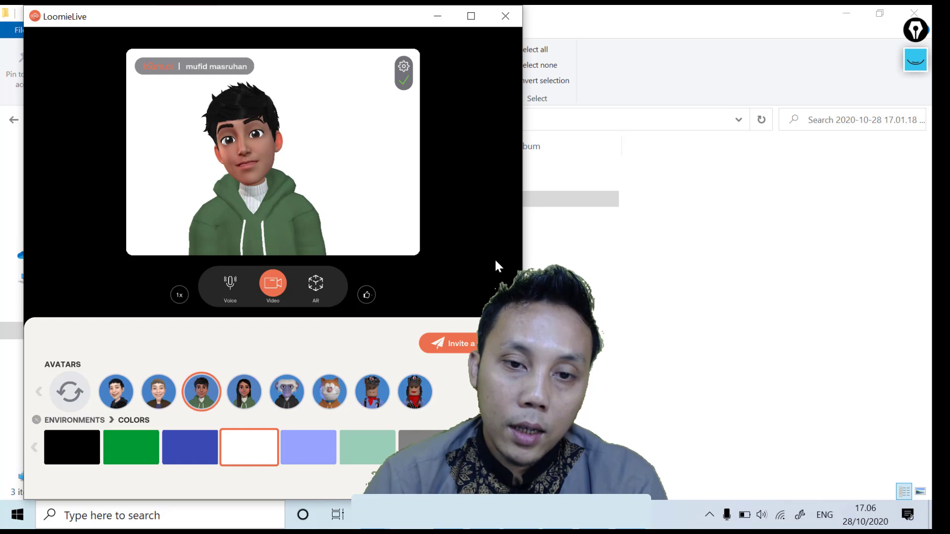
- Try the avatar in AR mode with different light directions, and return to Video mode
click(318, 283)
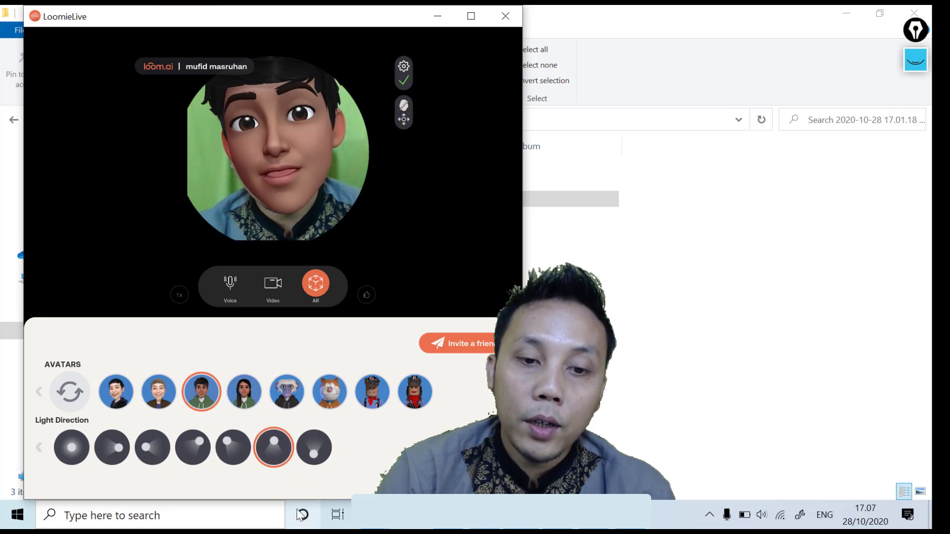
click(230, 446)
click(189, 448)
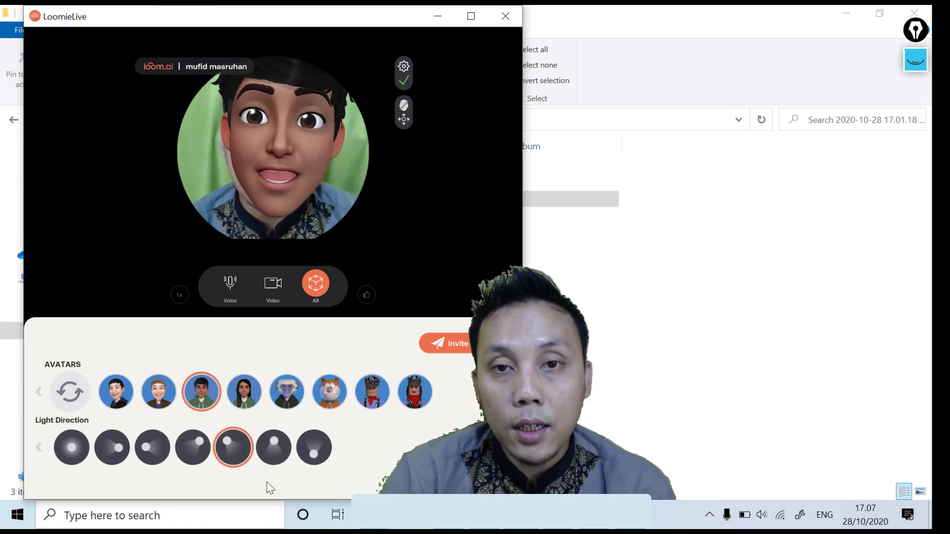
click(271, 444)
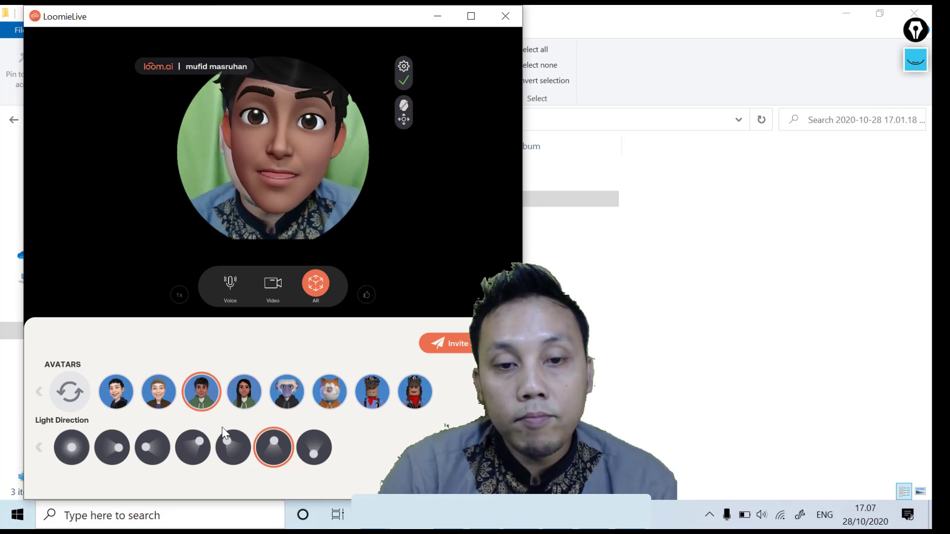
click(275, 283)
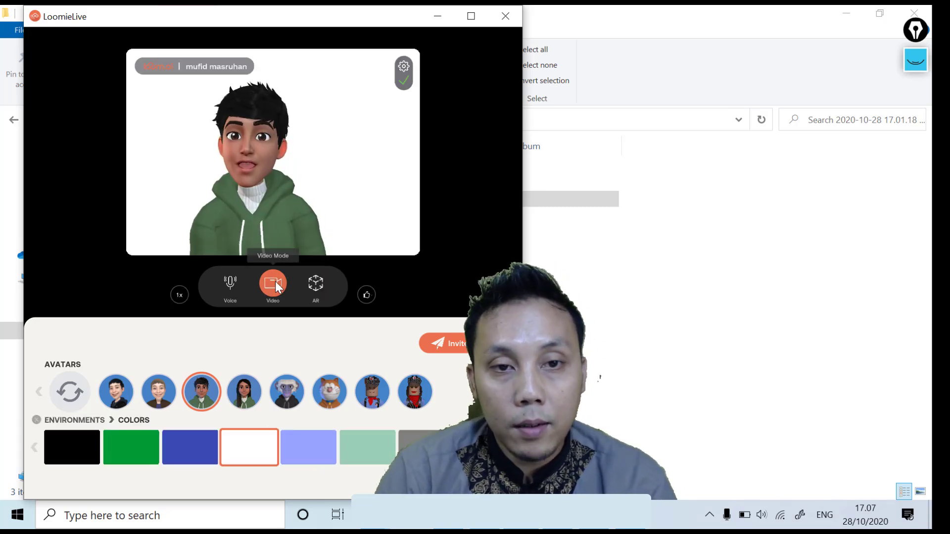
- Change the avatar to the orange cat and trigger its victory-hand reaction
click(330, 382)
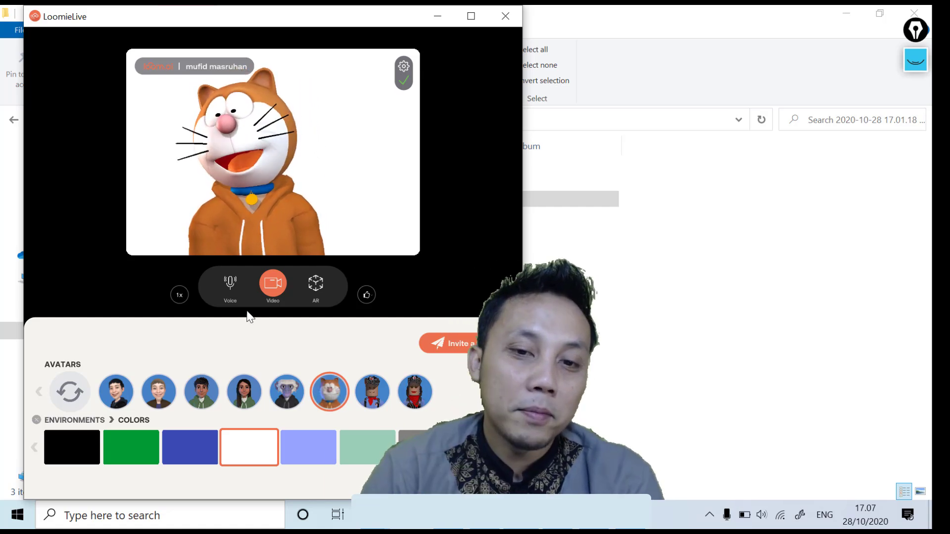
click(370, 298)
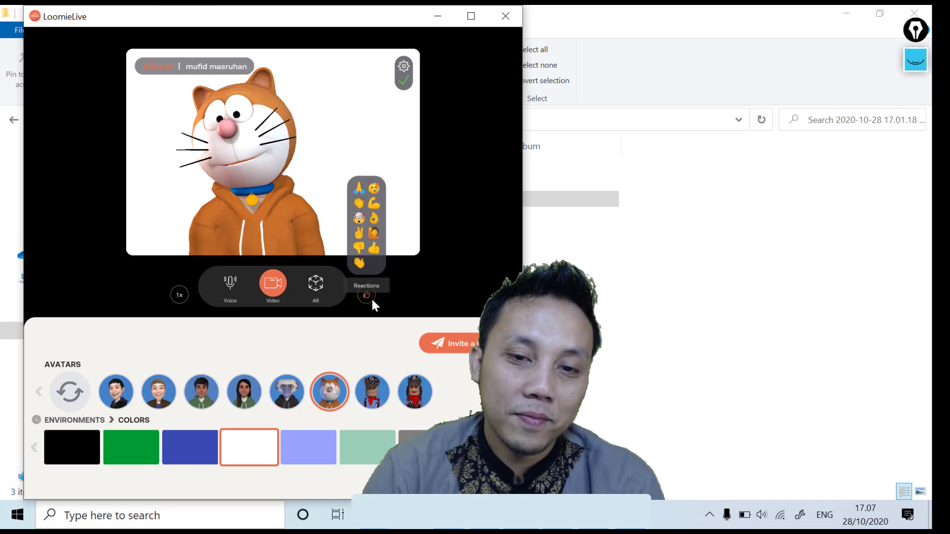
click(357, 228)
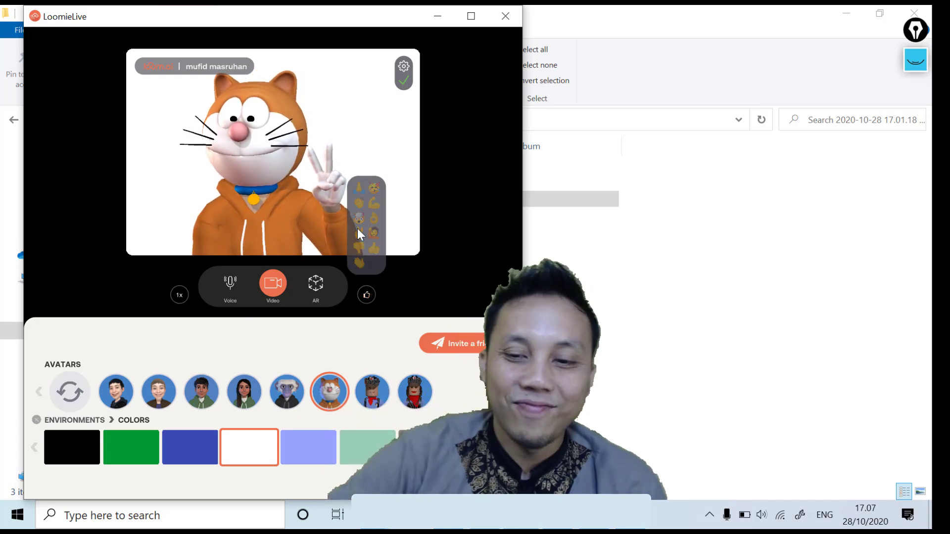